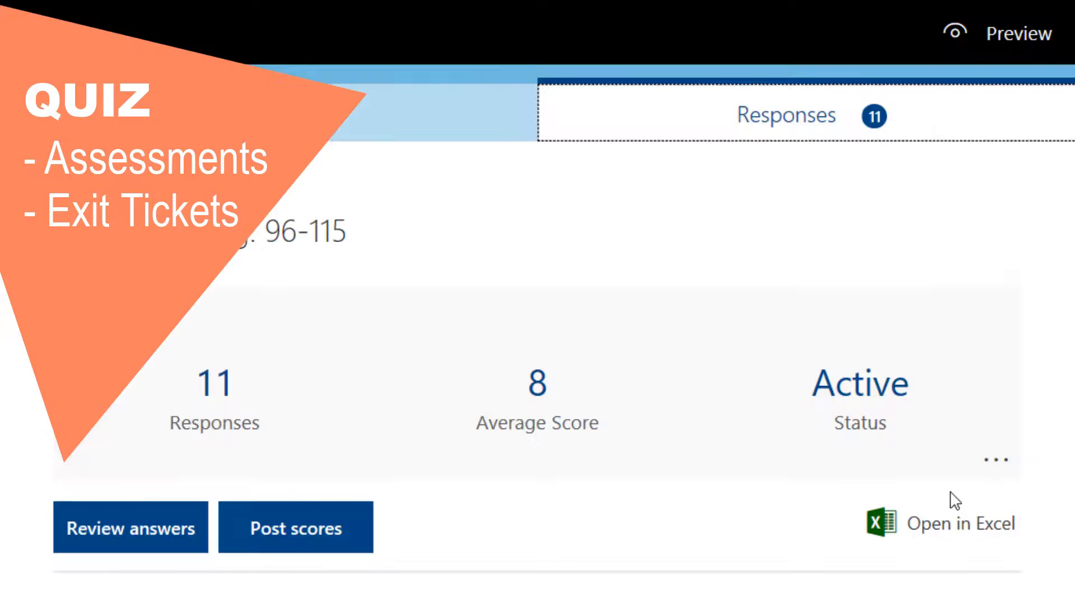
Review the per-question answer results in the responses summary of the pg. 96-115 quiz
{"action": "scroll", "coordinate": [959, 507], "scroll_direction": "down", "scroll_amount": 8}
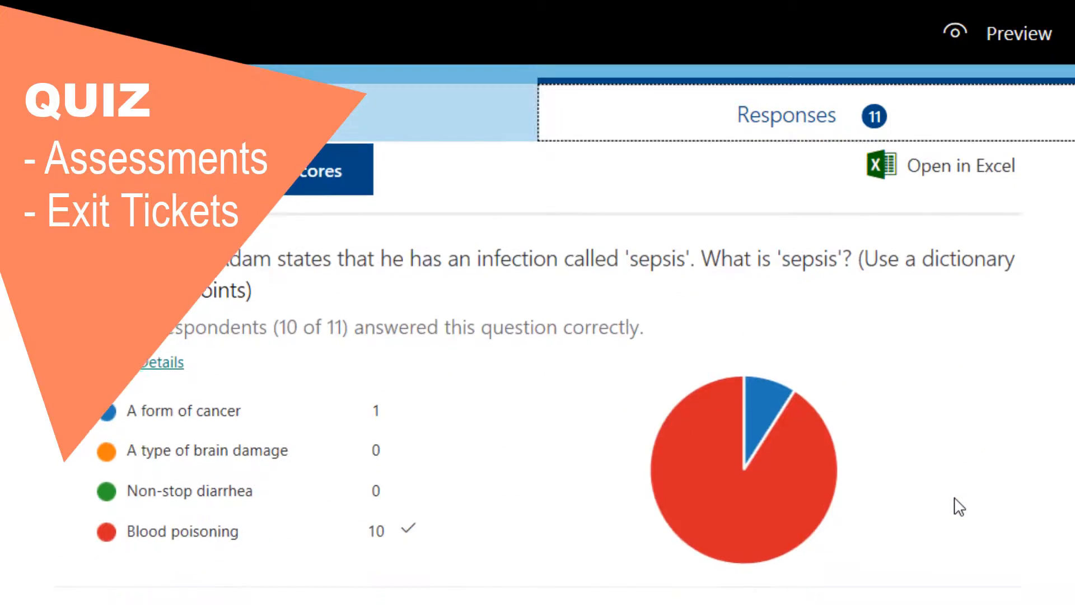
{"action": "scroll", "coordinate": [959, 507], "scroll_direction": "down", "scroll_amount": 8}
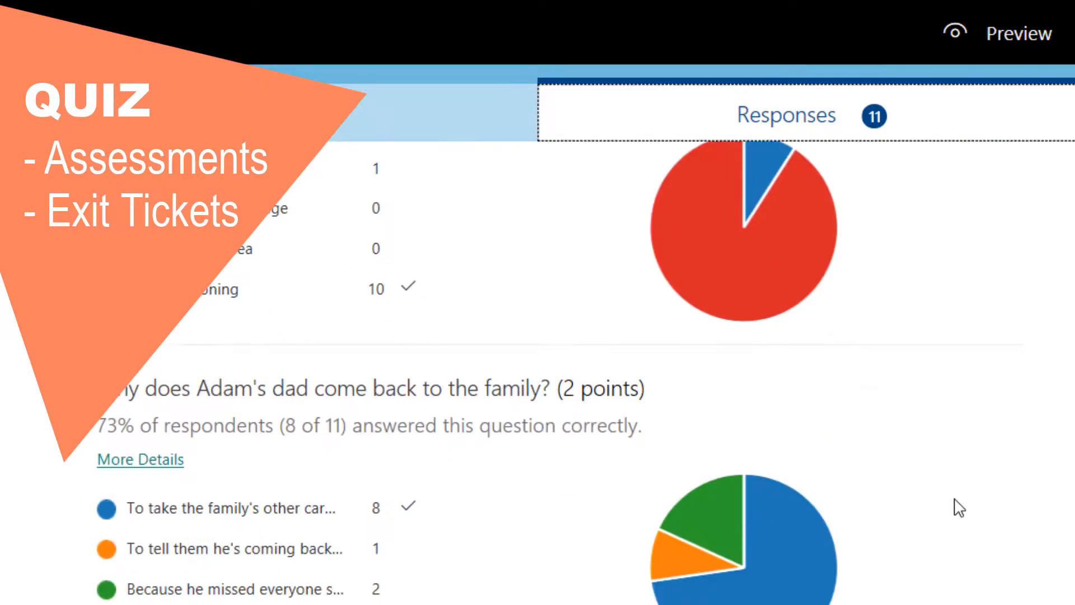
{"action": "scroll", "coordinate": [959, 507], "scroll_direction": "down", "scroll_amount": 3}
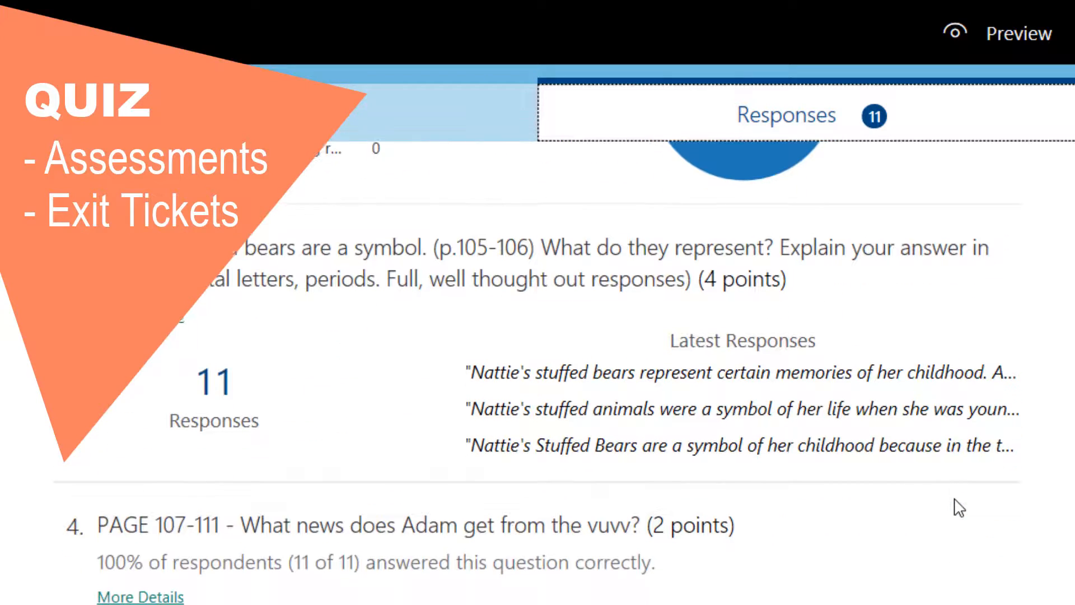
{"action": "scroll", "coordinate": [958, 506], "scroll_direction": "down", "scroll_amount": 9}
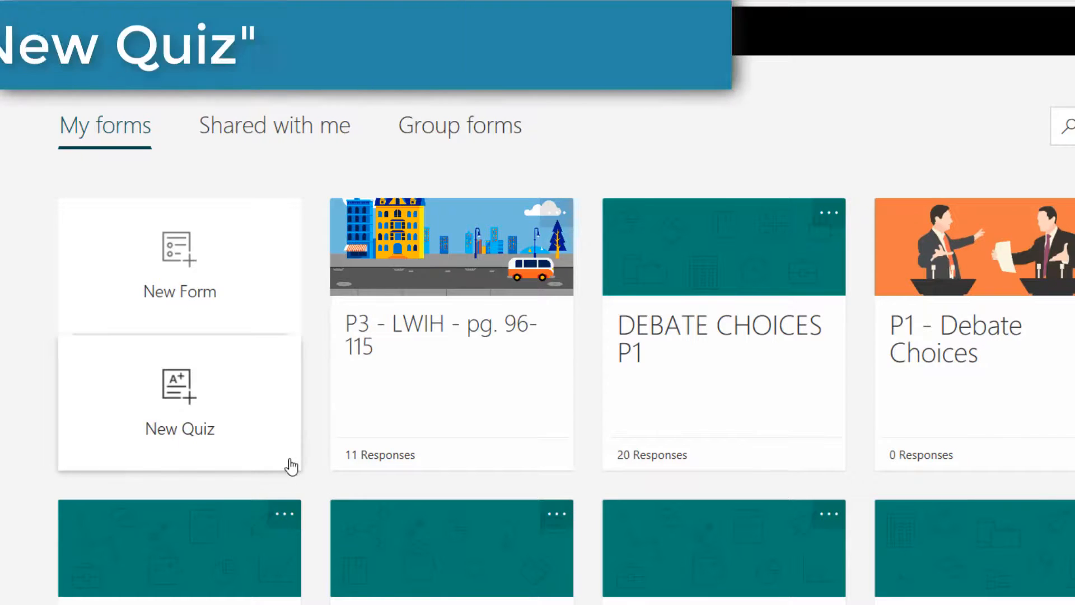
Create a new quiz and title it "Book Comprehension Check pages 1-32"
{"action": "left_click", "coordinate": [289, 463]}
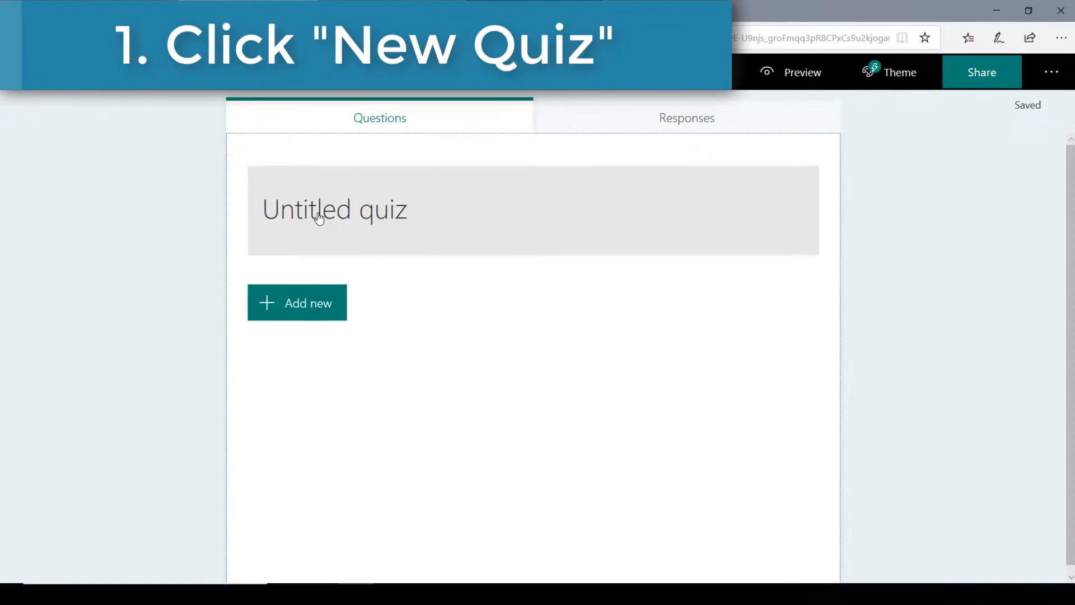
{"action": "left_click", "coordinate": [319, 218]}
{"action": "type", "text": "Book"}
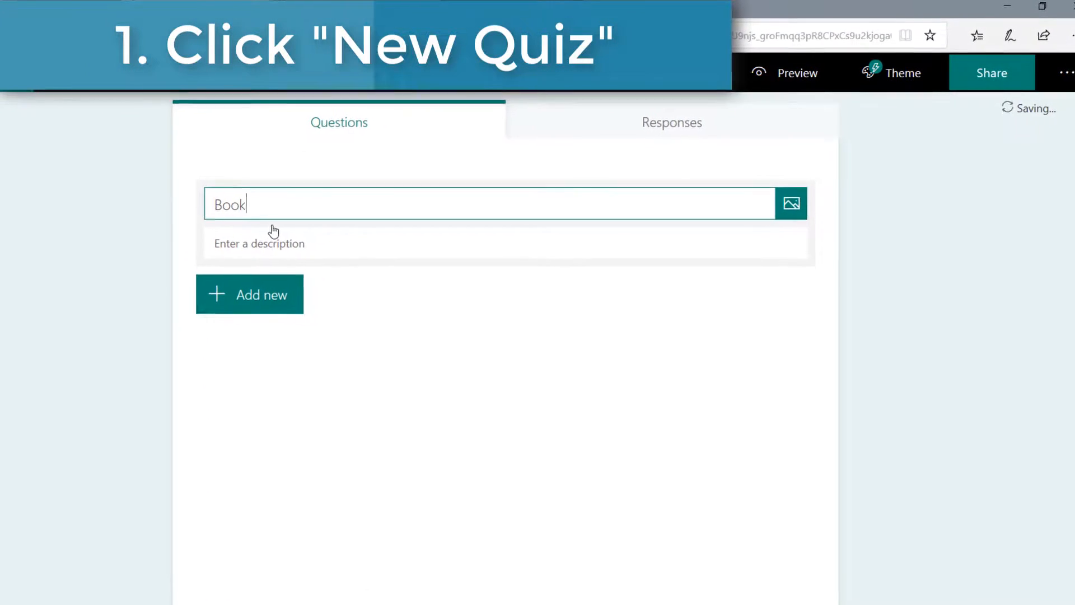
{"action": "type", "text": " Comprehension"}
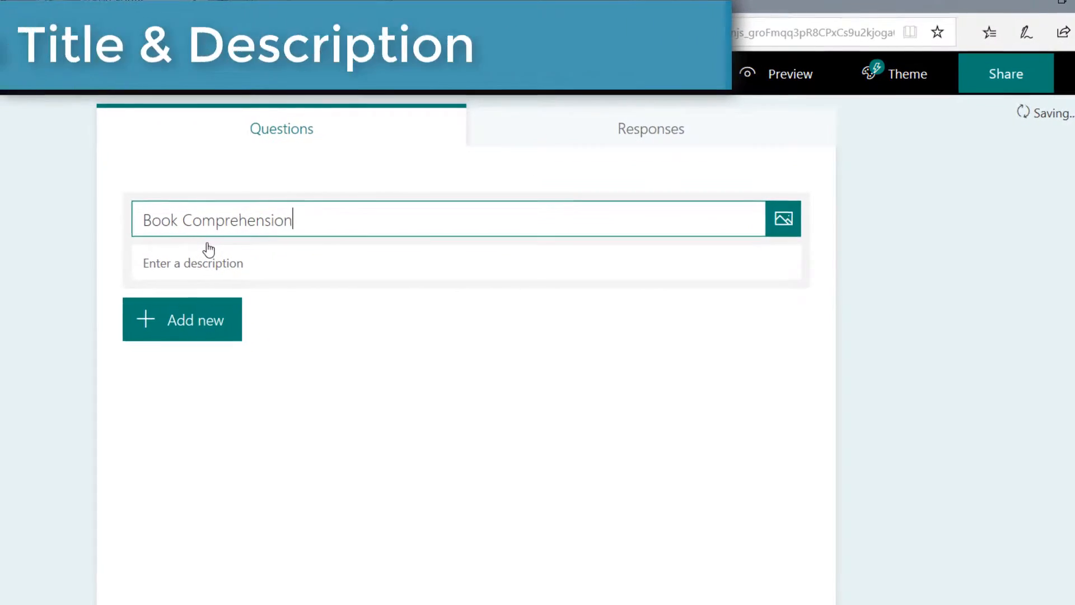
{"action": "type", "text": " Qu"}
{"action": "key", "text": "BackSpace"}
{"action": "key", "text": "BackSpace"}
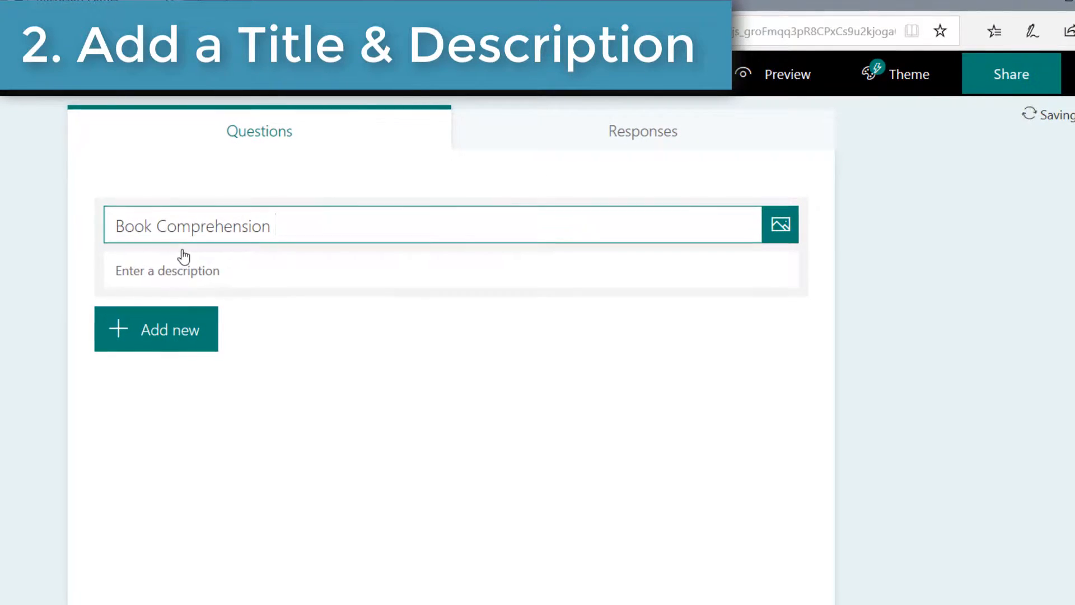
{"action": "type", "text": "Ch"}
{"action": "type", "text": "eck pages 1-32"}
Enter the quiz description "Read pages 1-32 while you complete this comprehension check."
{"action": "left_click", "coordinate": [280, 269]}
{"action": "type", "text": "Read pages 1-32 while you c"}
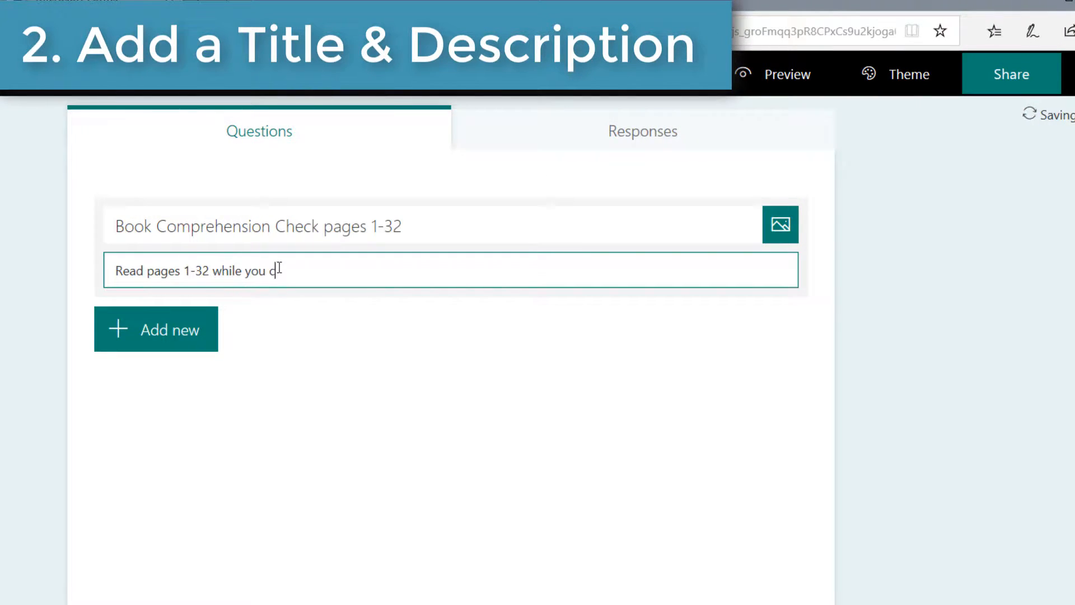
{"action": "type", "text": "omplete this "}
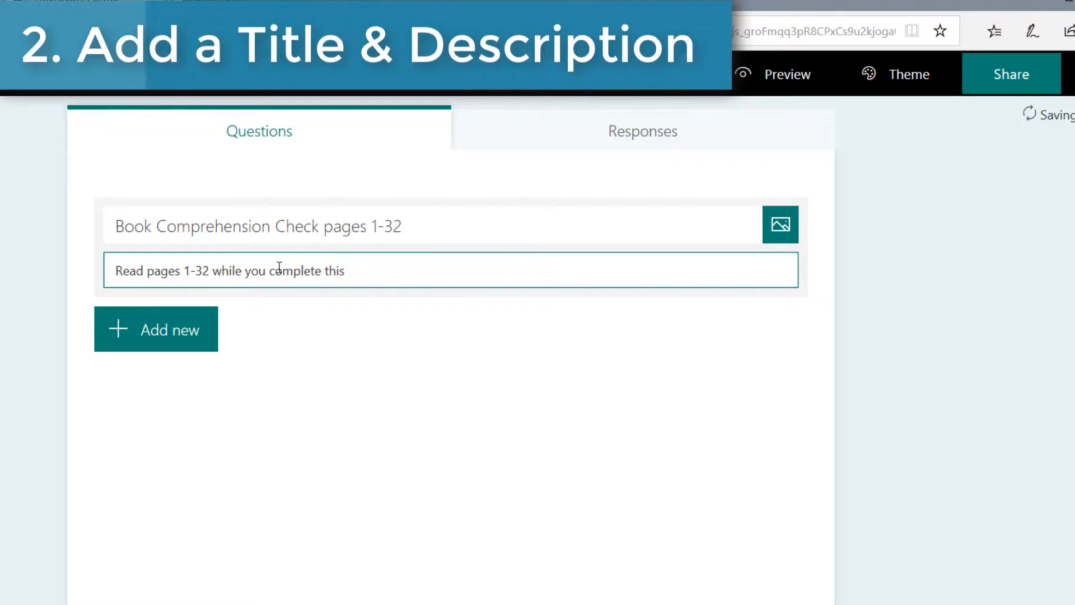
{"action": "type", "text": "comprehension check."}
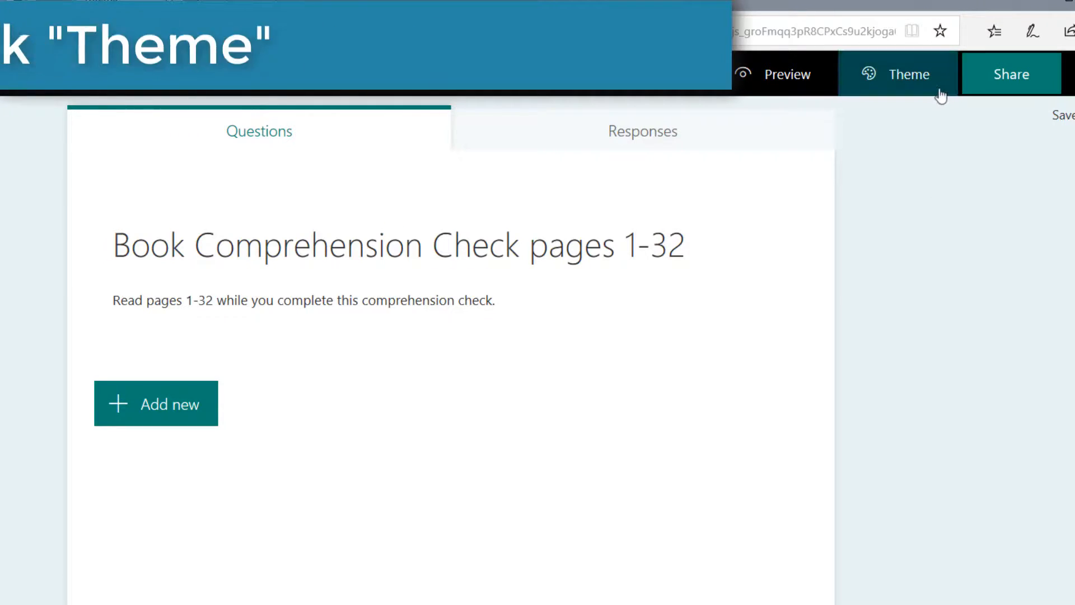
Try the purple room theme, then apply the city street theme with the orange van to the quiz
{"action": "left_click", "coordinate": [940, 94]}
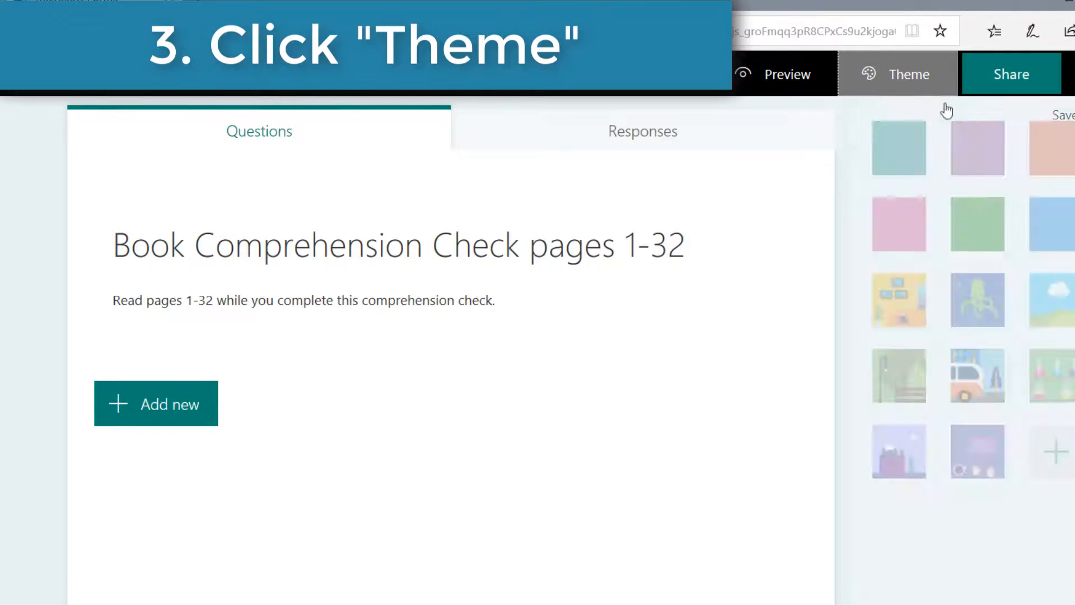
{"action": "left_click", "coordinate": [844, 478]}
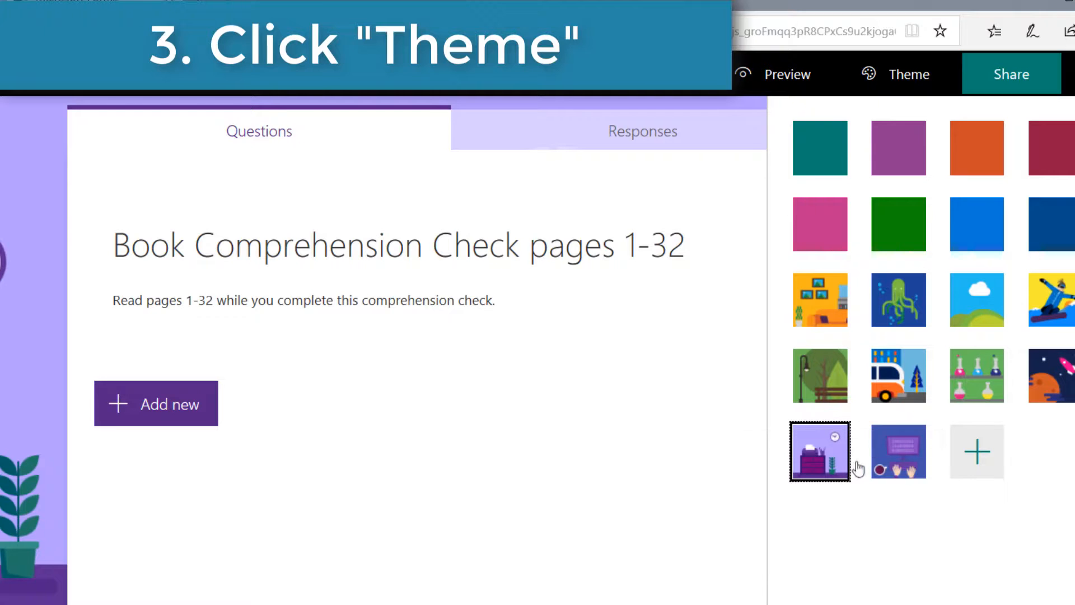
{"action": "left_click", "coordinate": [898, 378]}
{"action": "left_click", "coordinate": [789, 329]}
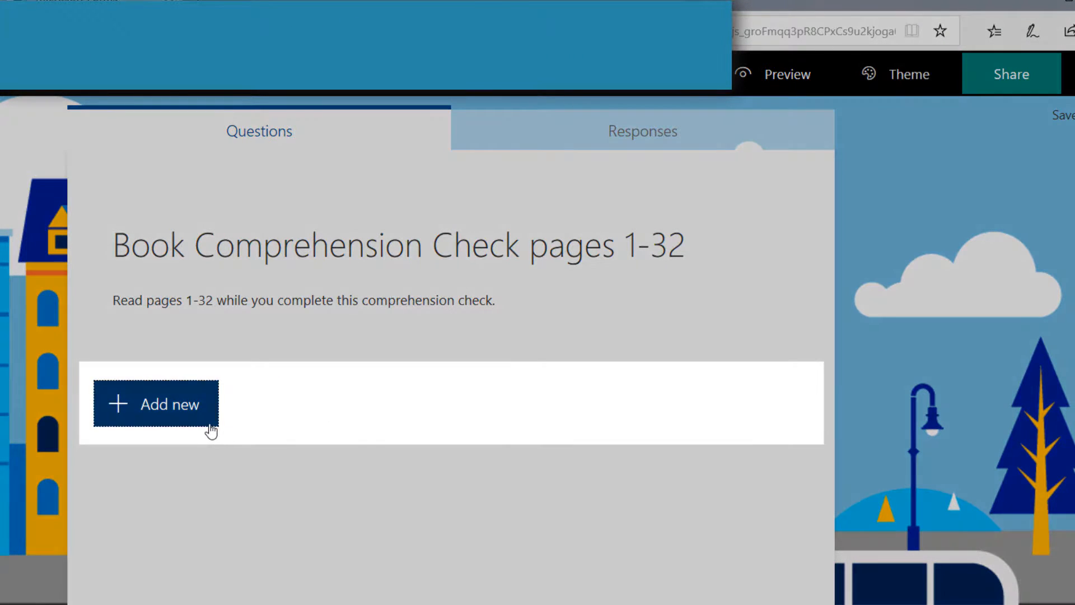
Add a choice question reading "Which part of plot introduces the characters, setting, and conflict to the reader?"
{"action": "left_click", "coordinate": [208, 421]}
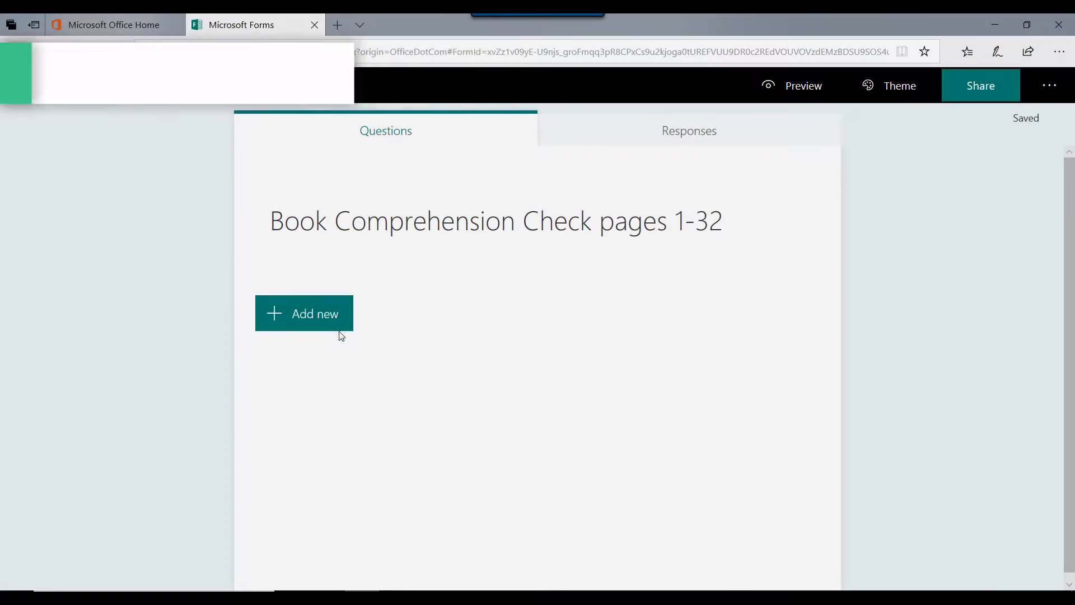
{"action": "left_click", "coordinate": [336, 324]}
{"action": "left_click", "coordinate": [338, 322]}
{"action": "type", "text": "Which part of plot"}
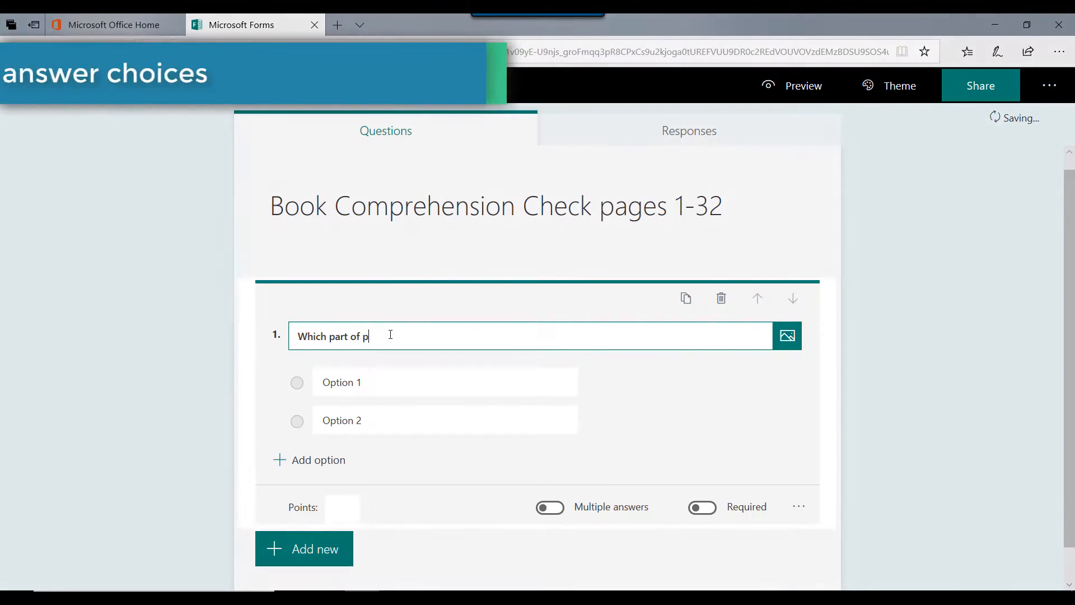
{"action": "type", "text": "introduces the characters, setting, and conflict to the reader?"}
Fill in five answer options for question 1: Exposition, Rising Action, Climax, Falling Action and Resolution
{"action": "double_click", "coordinate": [443, 381]}
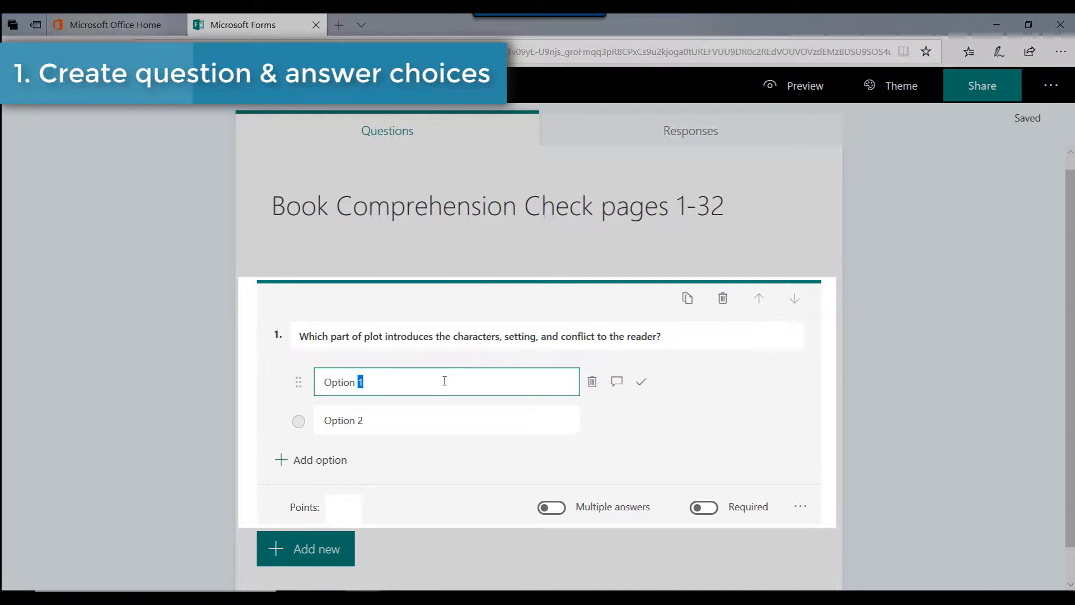
{"action": "type", "text": "Exposi"}
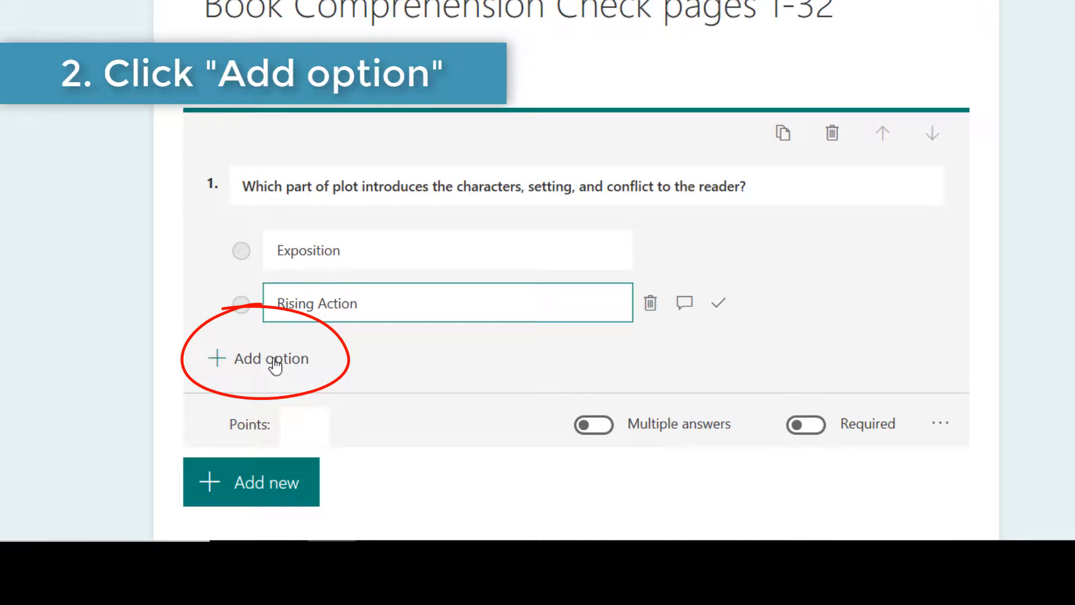
{"action": "left_click", "coordinate": [261, 361]}
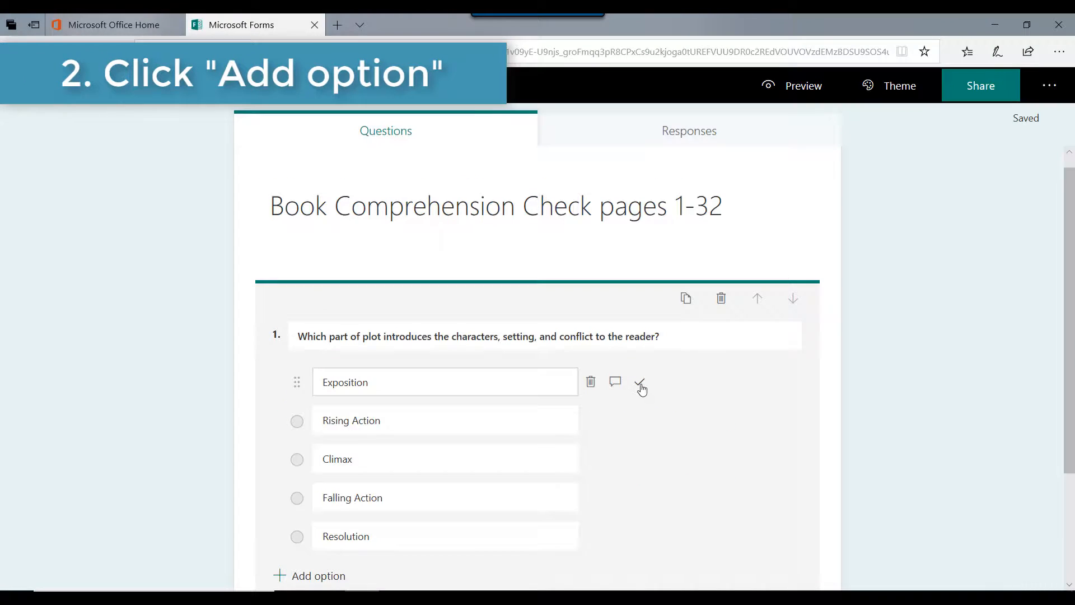
Mark Exposition as the correct answer and set question 1 to allow multiple answers, be required and carry 2 points
{"action": "left_click", "coordinate": [640, 385]}
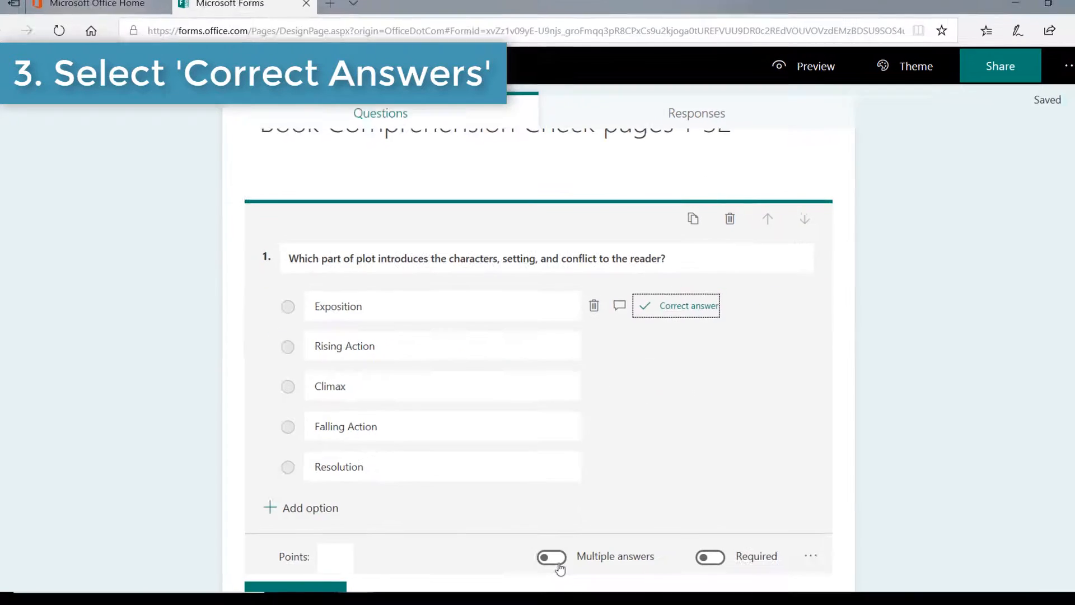
{"action": "left_click", "coordinate": [557, 559]}
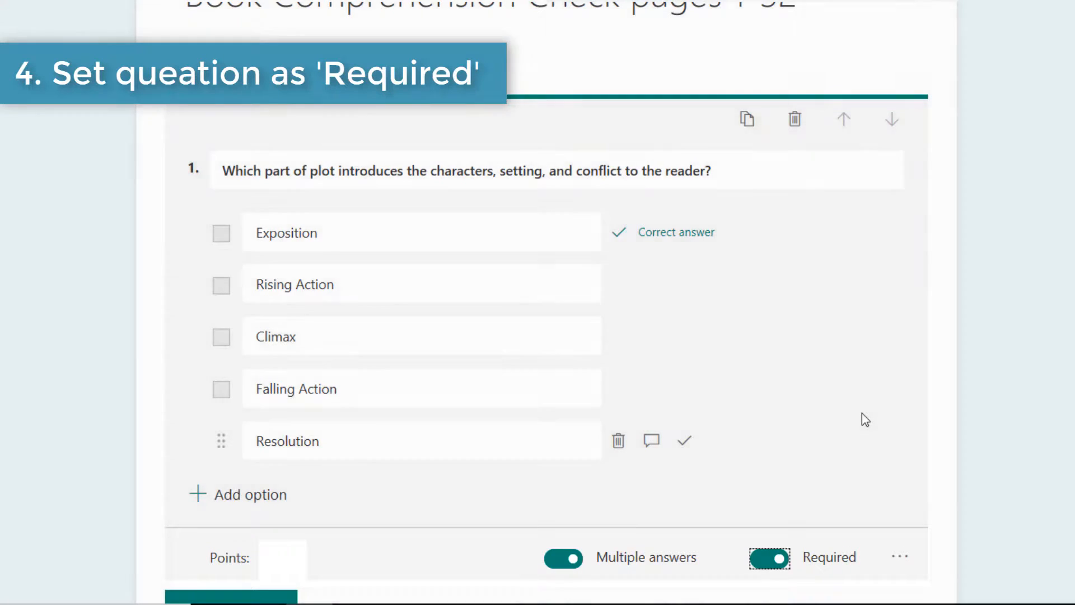
{"action": "type", "text": "2"}
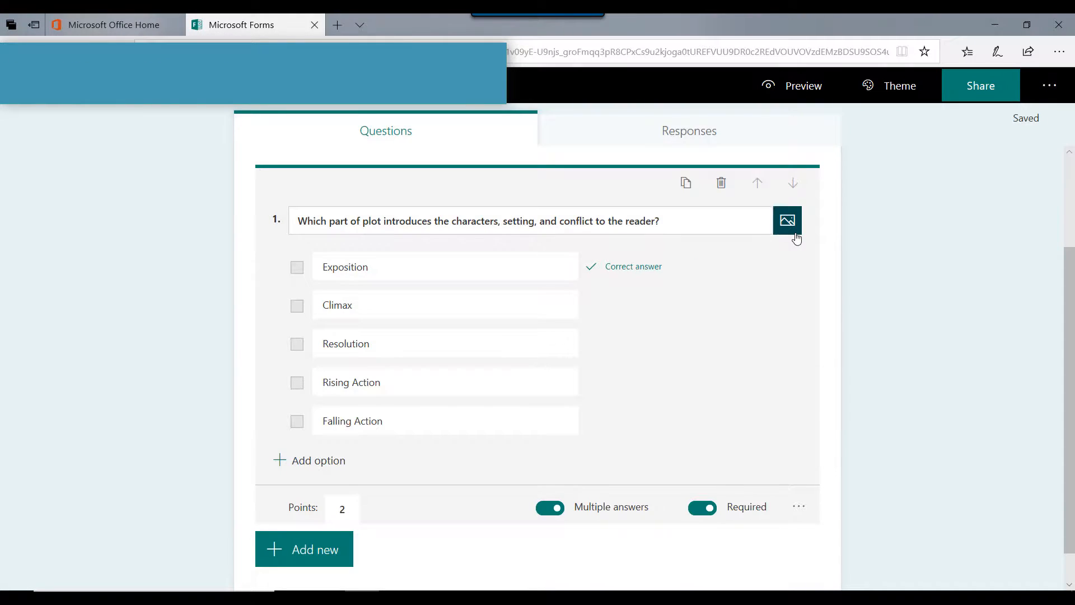
Search Bing images for "plot" and insert the plot diagram with Climax at its peak into question 1
{"action": "left_click", "coordinate": [795, 234]}
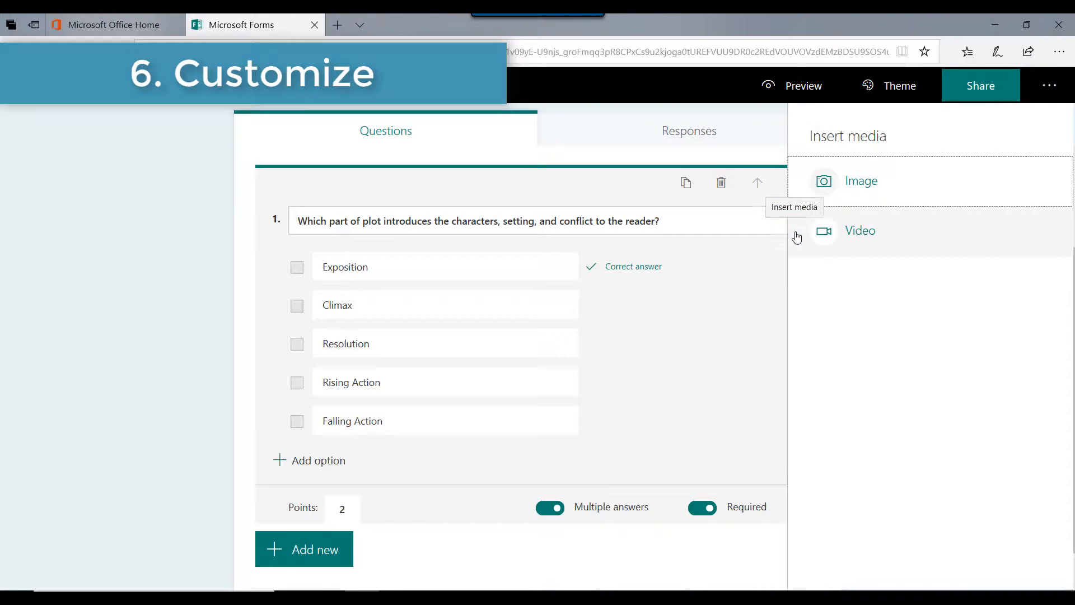
{"action": "left_click", "coordinate": [870, 203]}
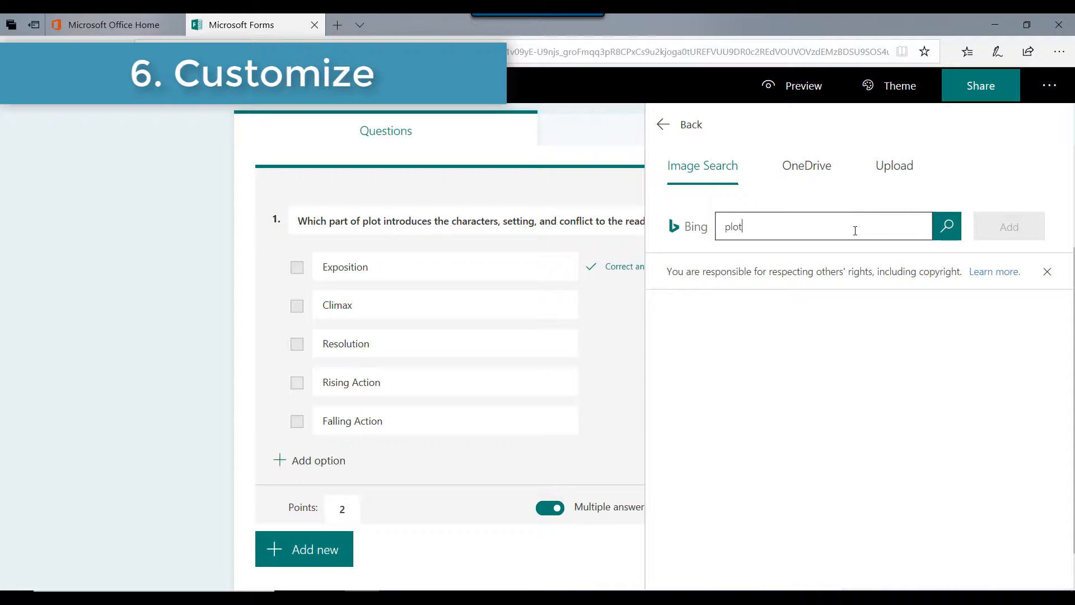
{"action": "key", "text": "Return"}
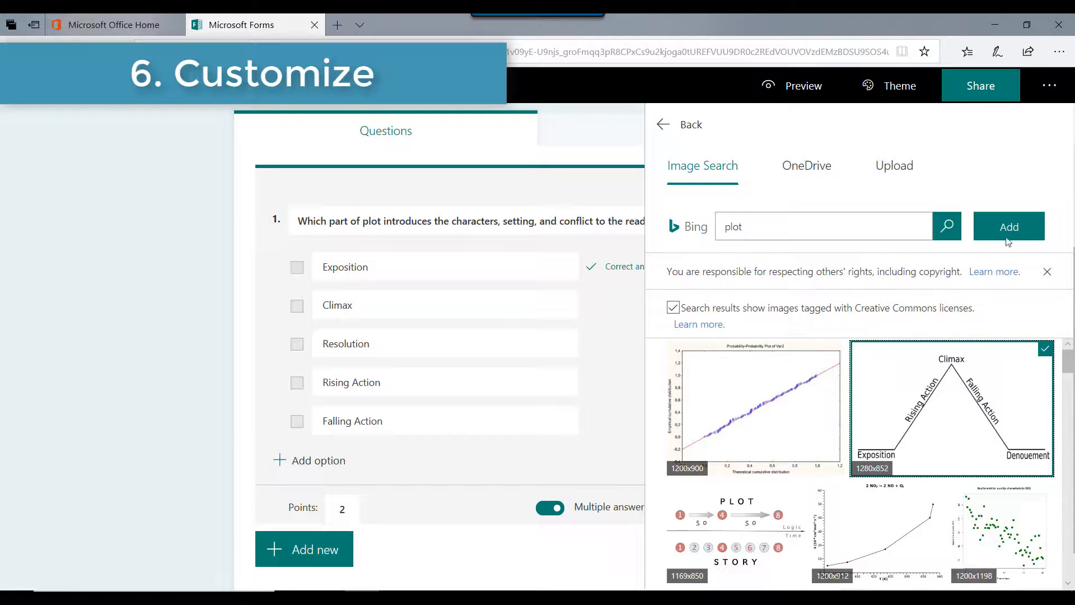
{"action": "left_click", "coordinate": [1008, 231]}
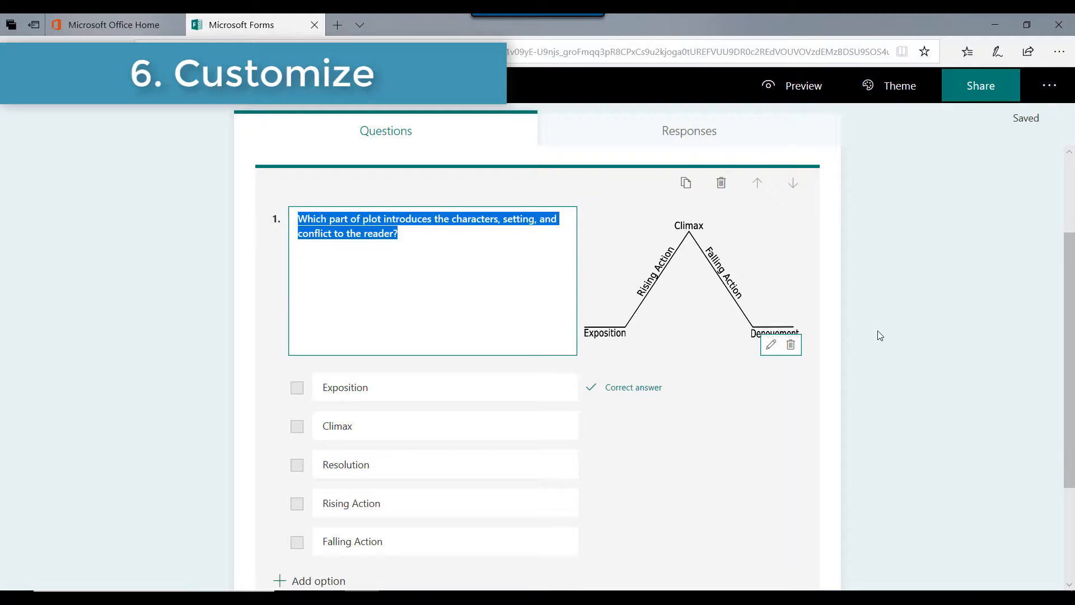
{"action": "left_click", "coordinate": [878, 334]}
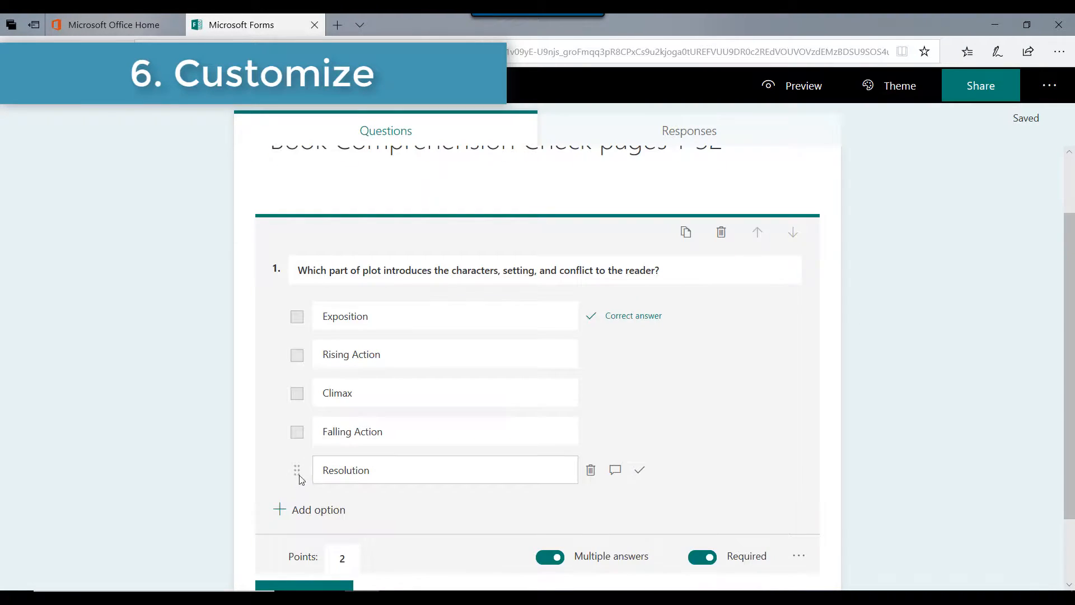
Reorder the answer options of question 1 to Exposition, Climax, Resolution, Rising Action, Falling Action
{"action": "left_click_drag", "start_coordinate": [300, 476], "coordinate": [300, 429]}
{"action": "left_click_drag", "start_coordinate": [295, 358], "coordinate": [291, 442]}
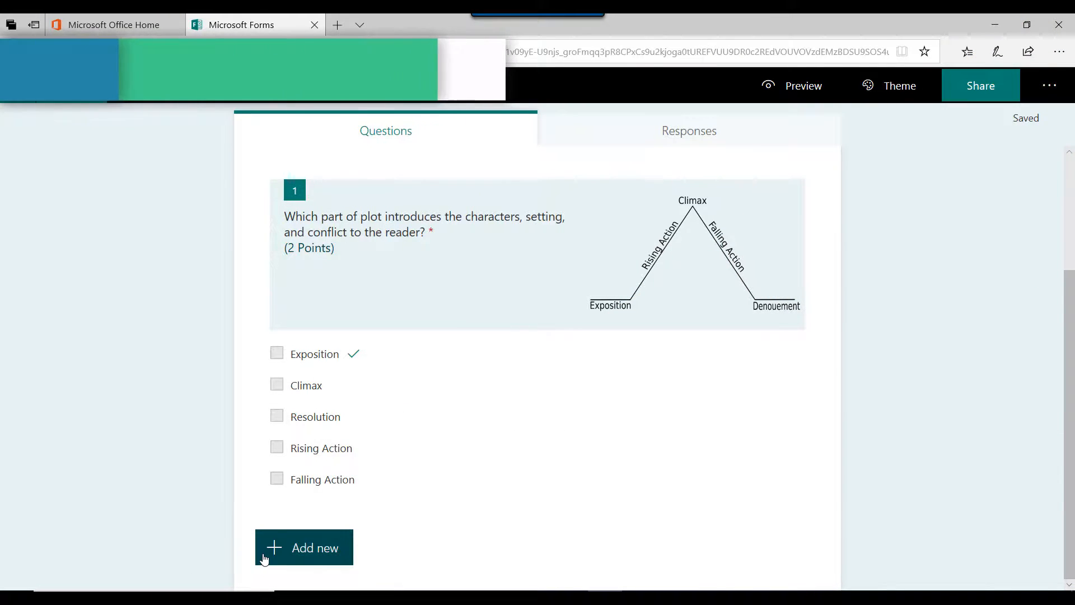
Add a second choice question, switch it to the Math format and enter "Factor each completely" as its text
{"action": "left_click", "coordinate": [264, 548]}
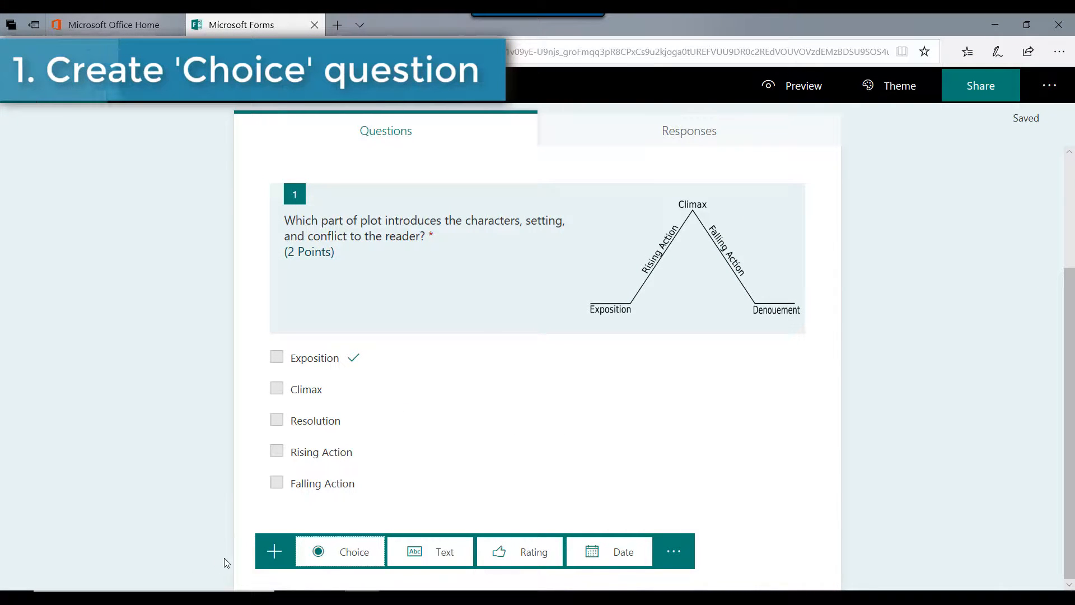
{"action": "left_click", "coordinate": [303, 551]}
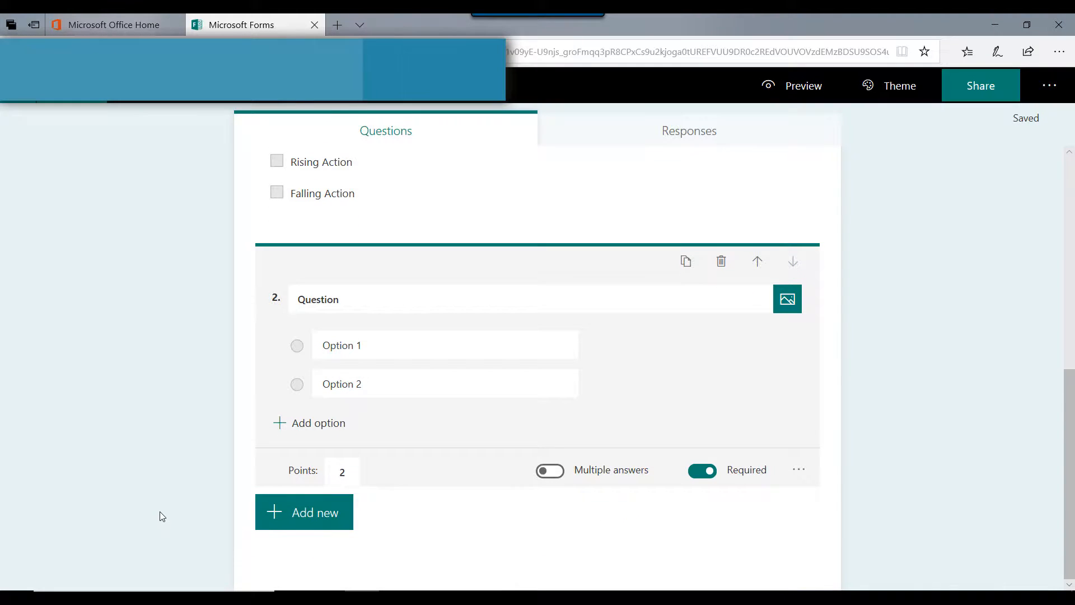
{"action": "left_click", "coordinate": [798, 471]}
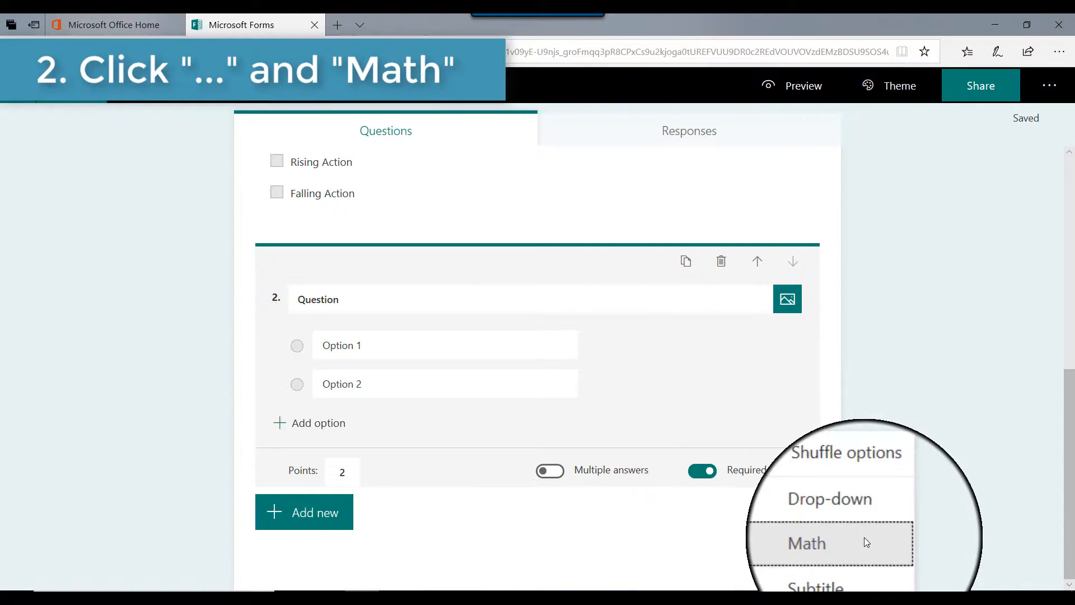
{"action": "left_click", "coordinate": [864, 536]}
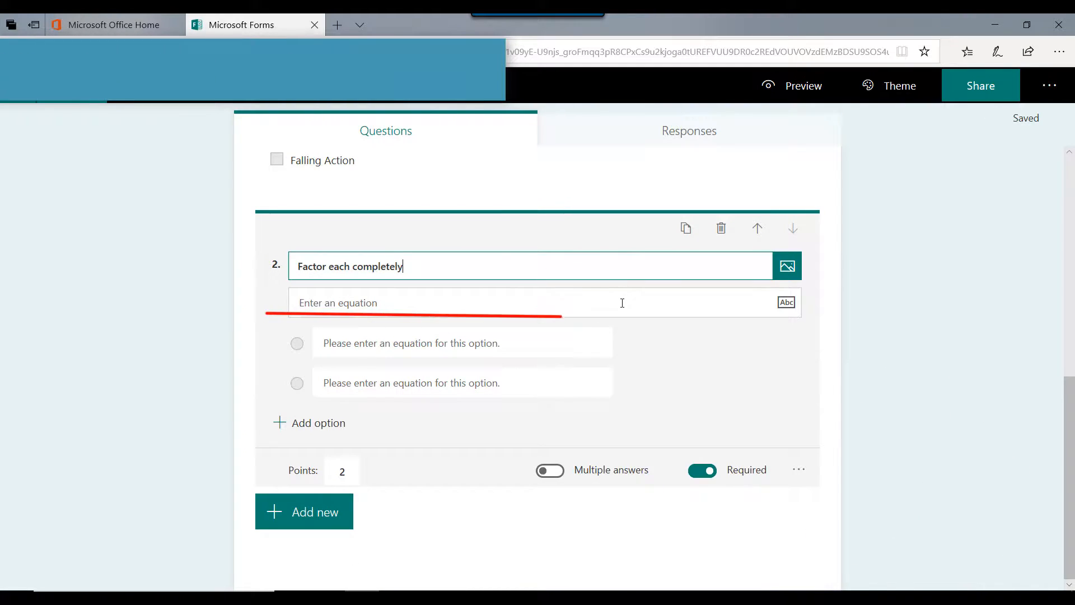
Enter the equation 2b² + 4b − 6 = for question 2
{"action": "left_click", "coordinate": [623, 303]}
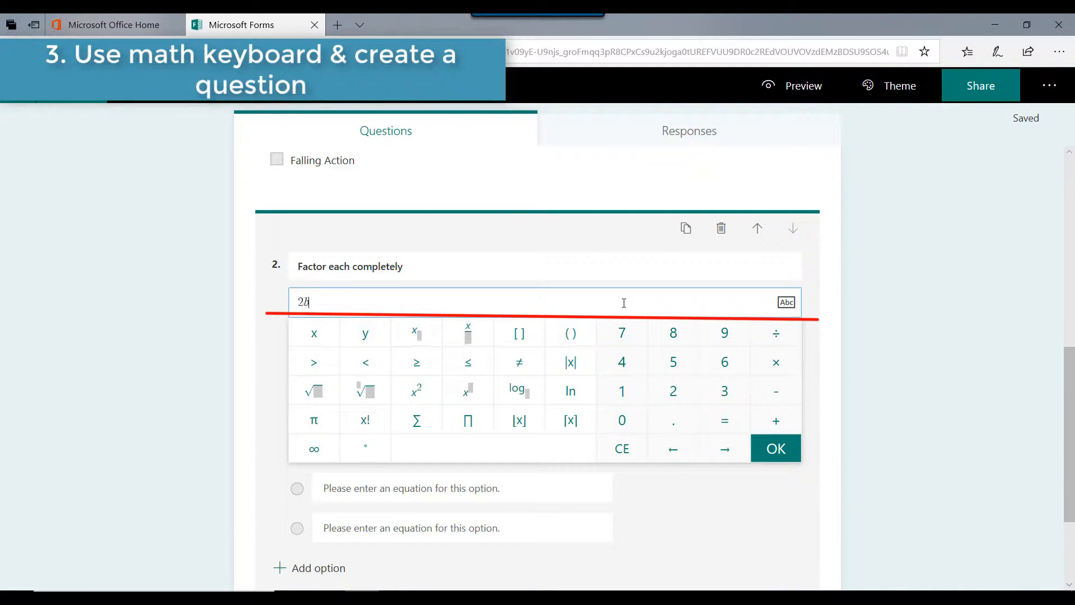
{"action": "type", "text": "2b"}
{"action": "left_click", "coordinate": [431, 395]}
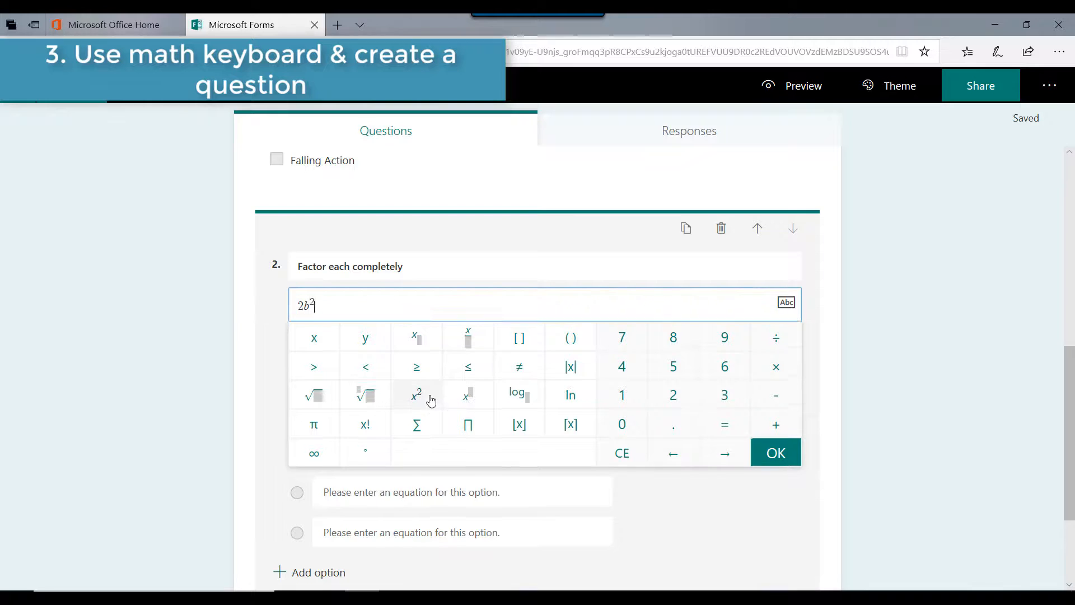
{"action": "type", "text": "+ 4b - 6 ="}
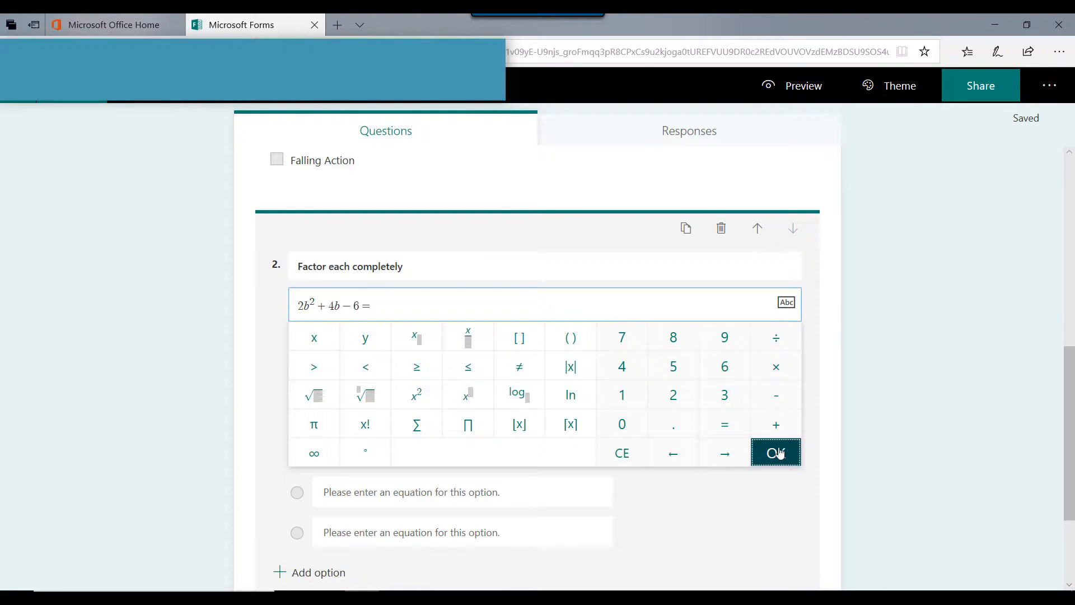
Accept the suggested result 2(b − 1)(b + 3) as question 2's correct answer and add 6(b − 1)(b + 7) as another option
{"action": "left_click", "coordinate": [790, 458]}
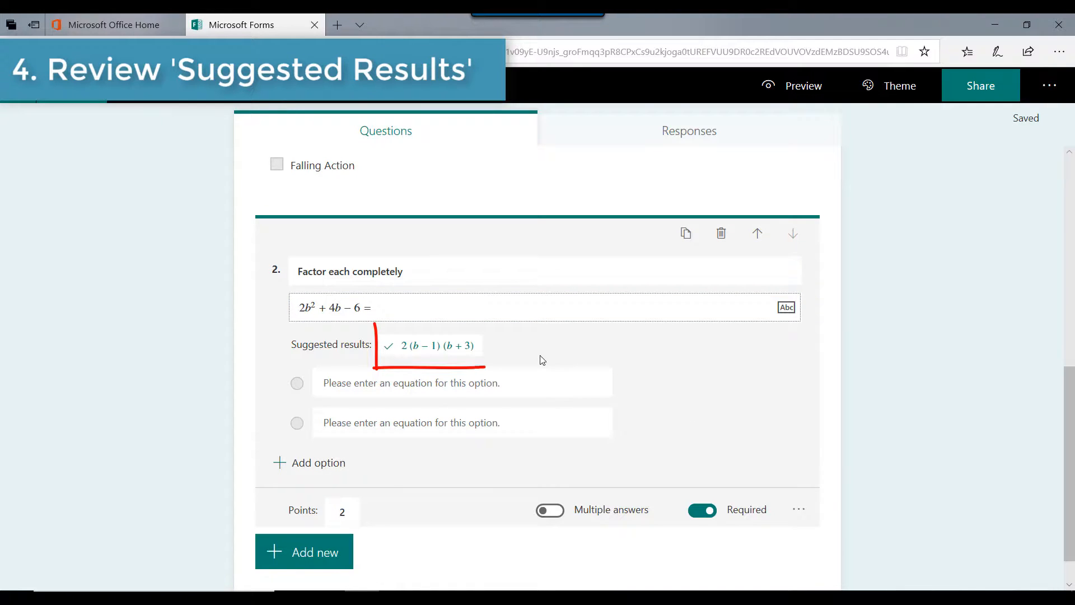
{"action": "left_click", "coordinate": [470, 359]}
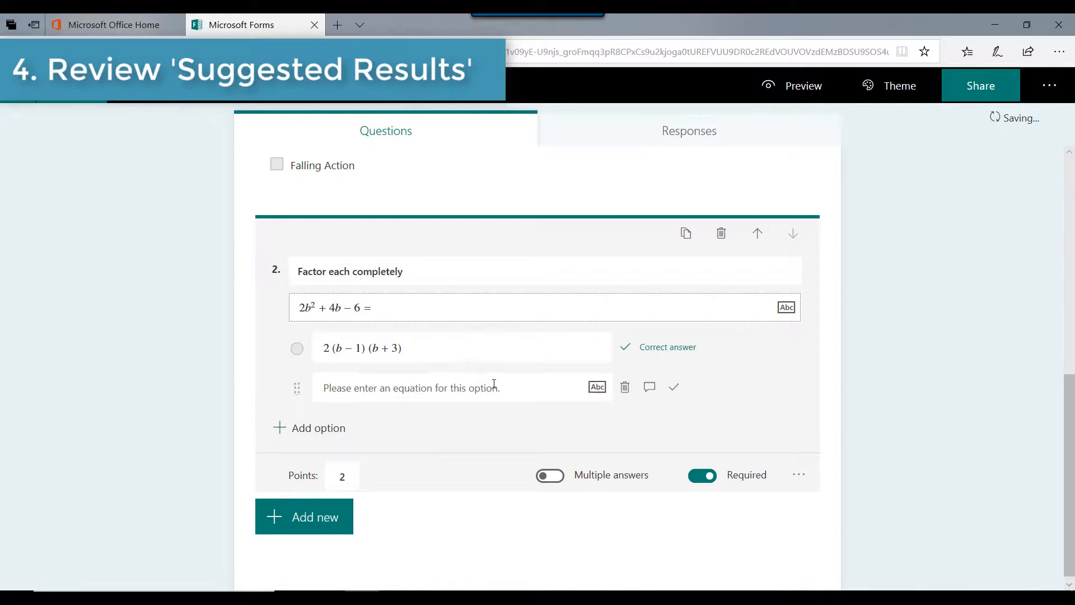
{"action": "left_click", "coordinate": [494, 387]}
{"action": "type", "text": "6("}
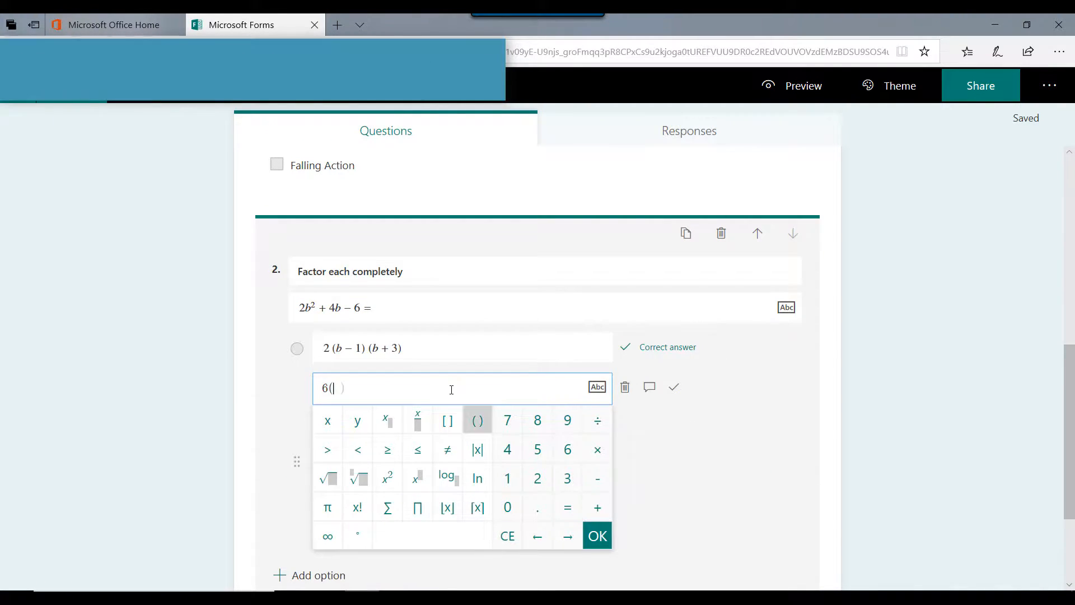
{"action": "type", "text": "b − 1) (b + 7"}
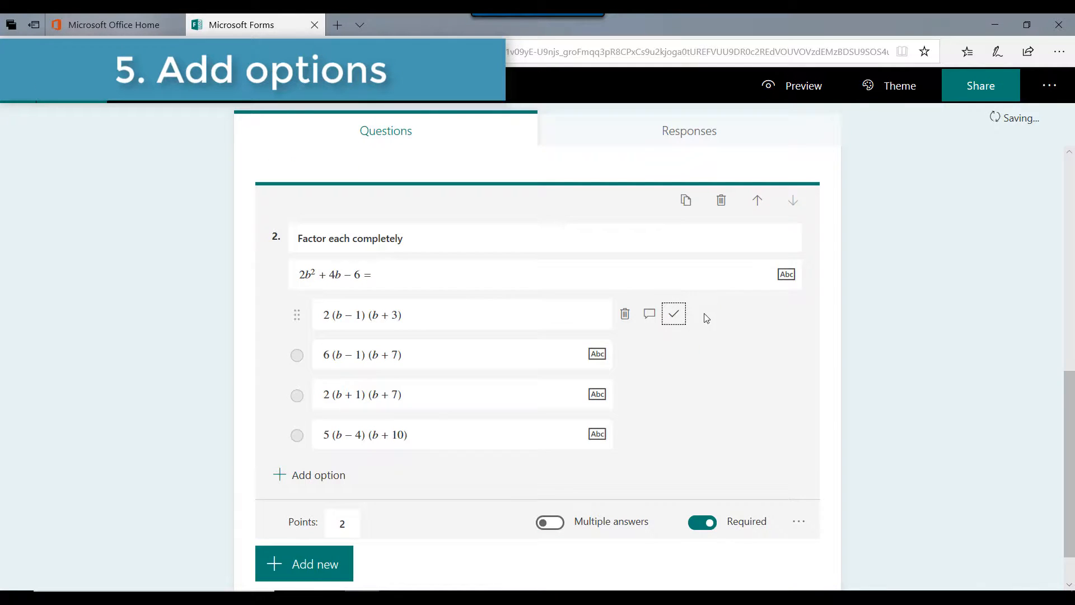
{"action": "left_click", "coordinate": [939, 404]}
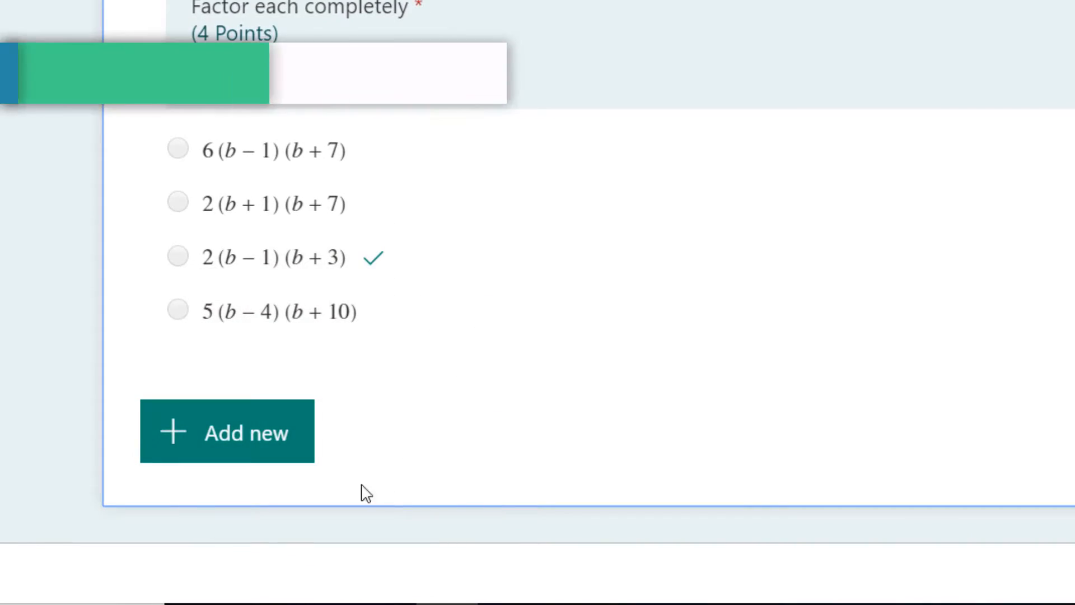
Add a text question as question 3 and begin its wording with "Which"
{"action": "left_click", "coordinate": [301, 463]}
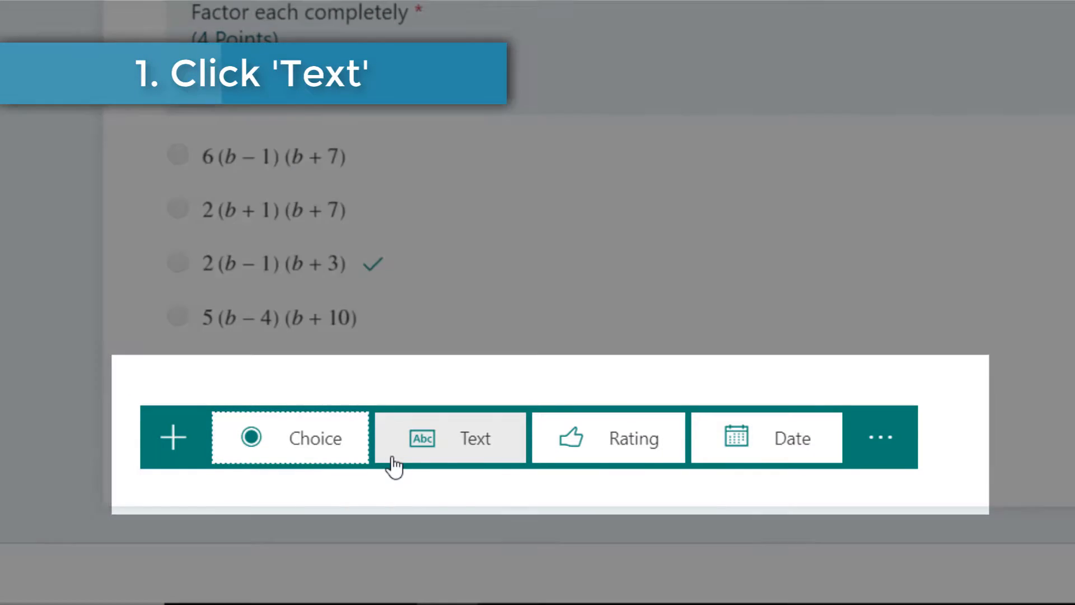
{"action": "left_click", "coordinate": [389, 459]}
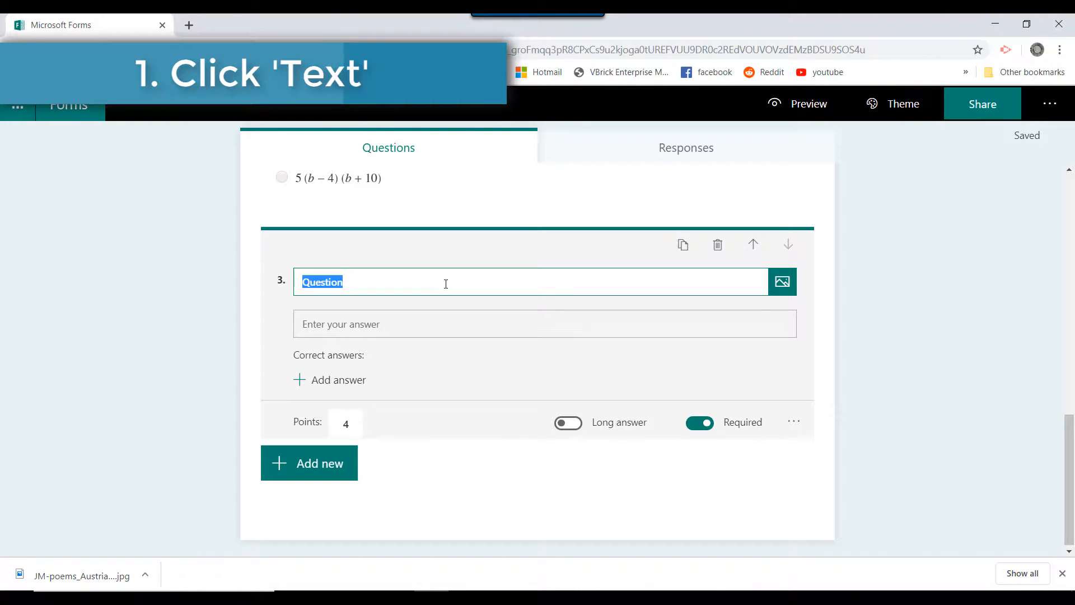
{"action": "type", "text": "Which"}
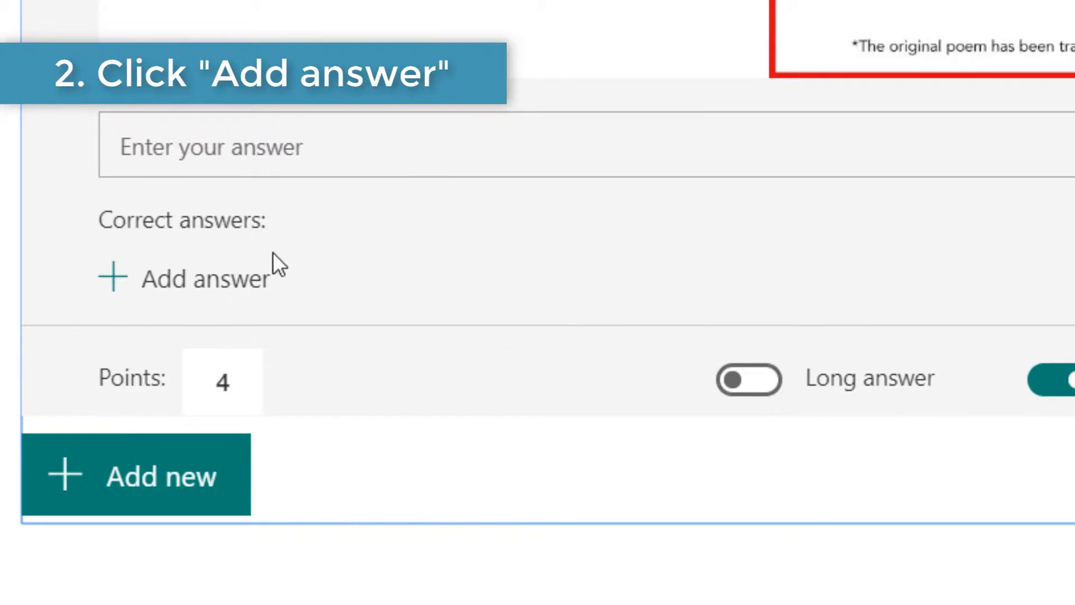
Add "hyperbole" as a correct answer to the poem question
{"action": "left_click", "coordinate": [262, 281]}
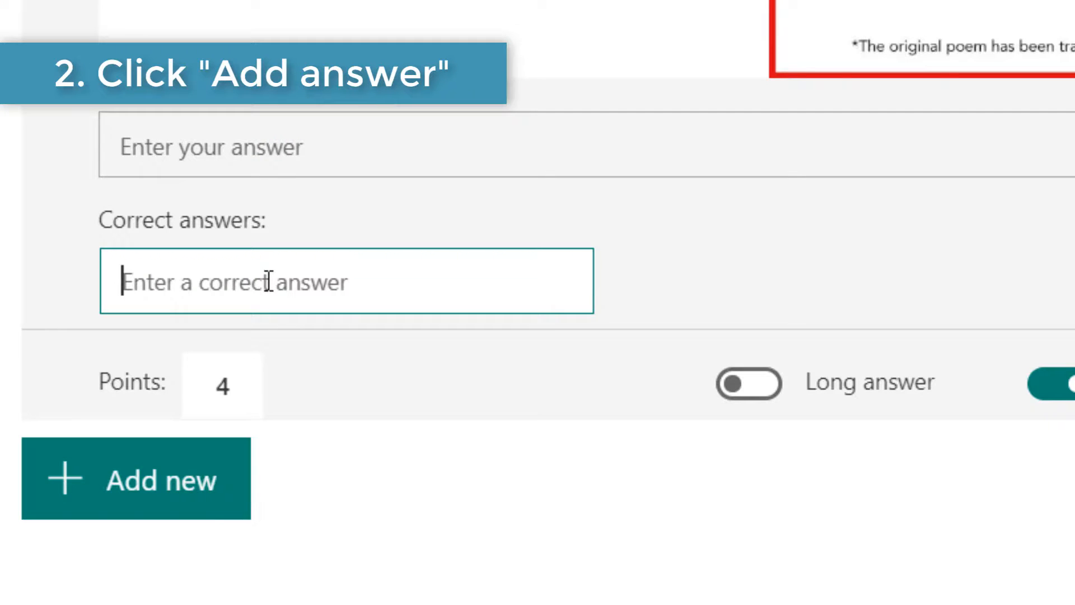
{"action": "type", "text": "hyperp"}
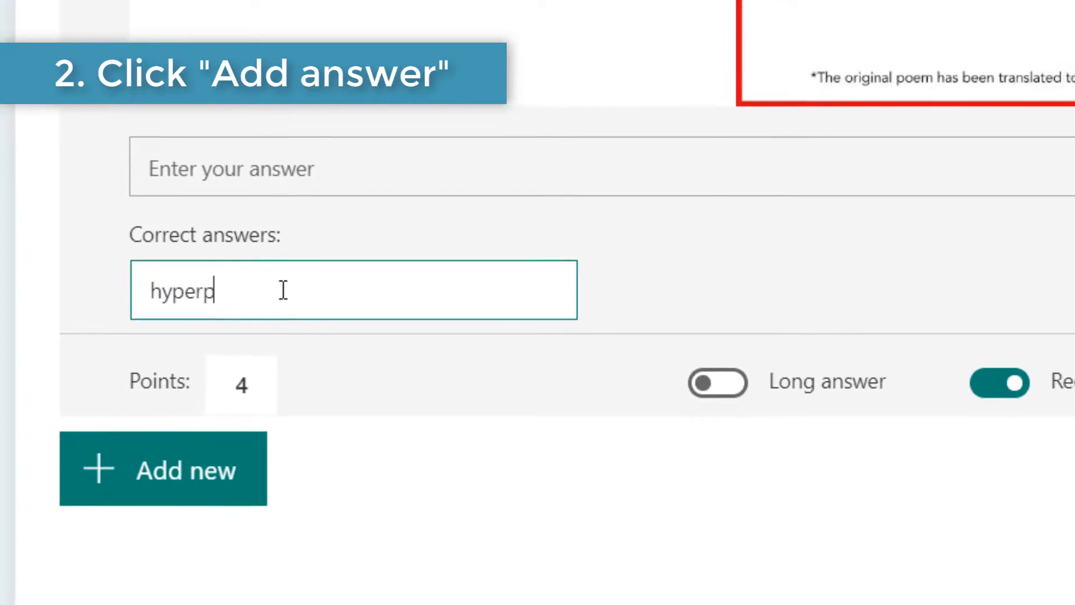
{"action": "type", "text": "ole"}
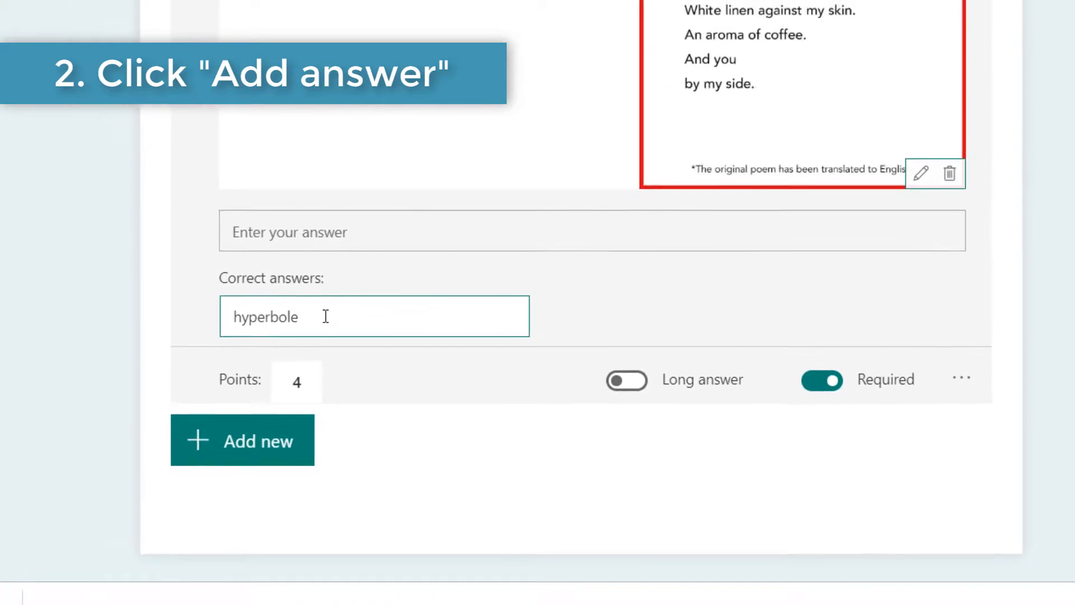
{"action": "left_click", "coordinate": [1046, 422]}
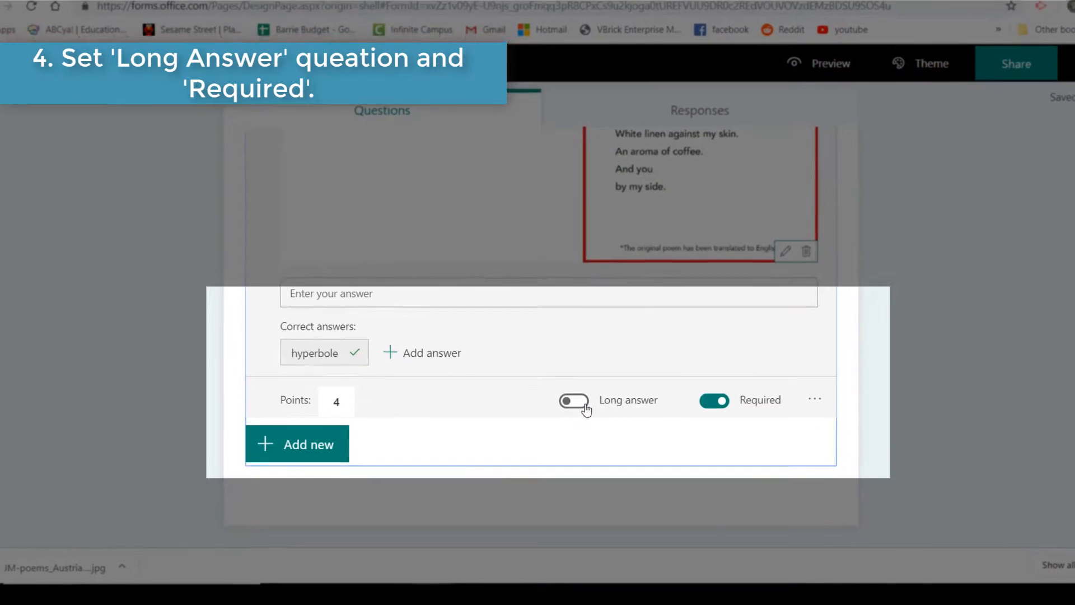
Turn the poem question into a long-answer question worth 6 points
{"action": "left_click", "coordinate": [572, 419]}
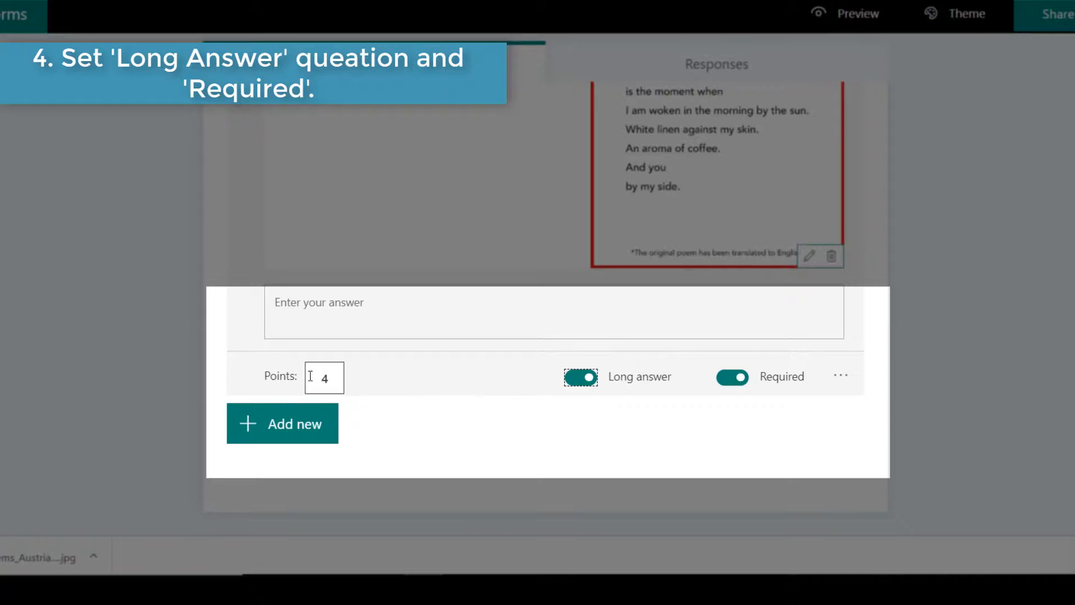
{"action": "type", "text": "6"}
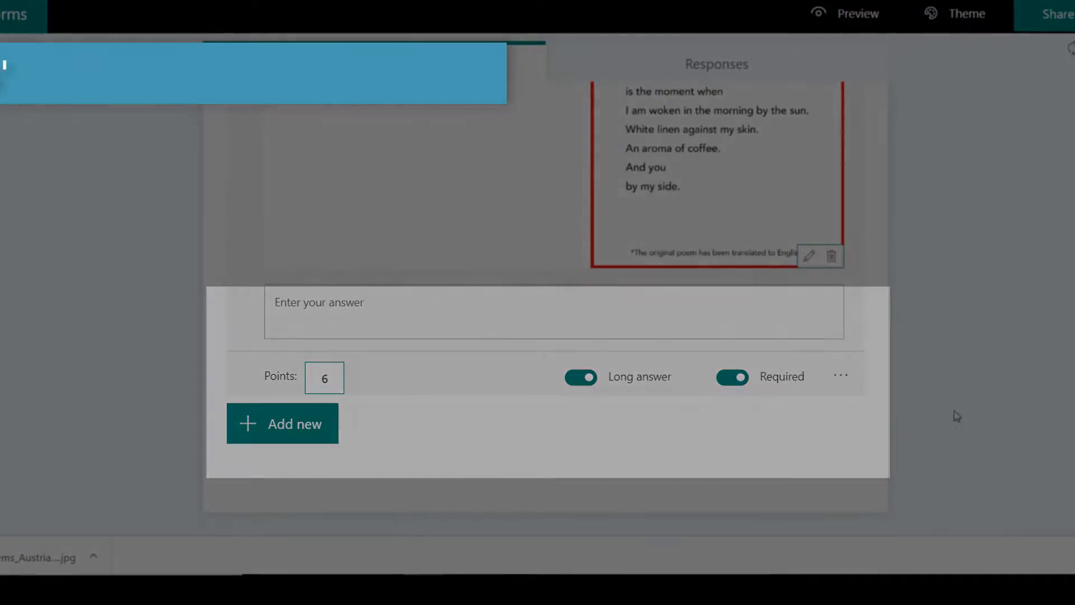
{"action": "left_click", "coordinate": [985, 416]}
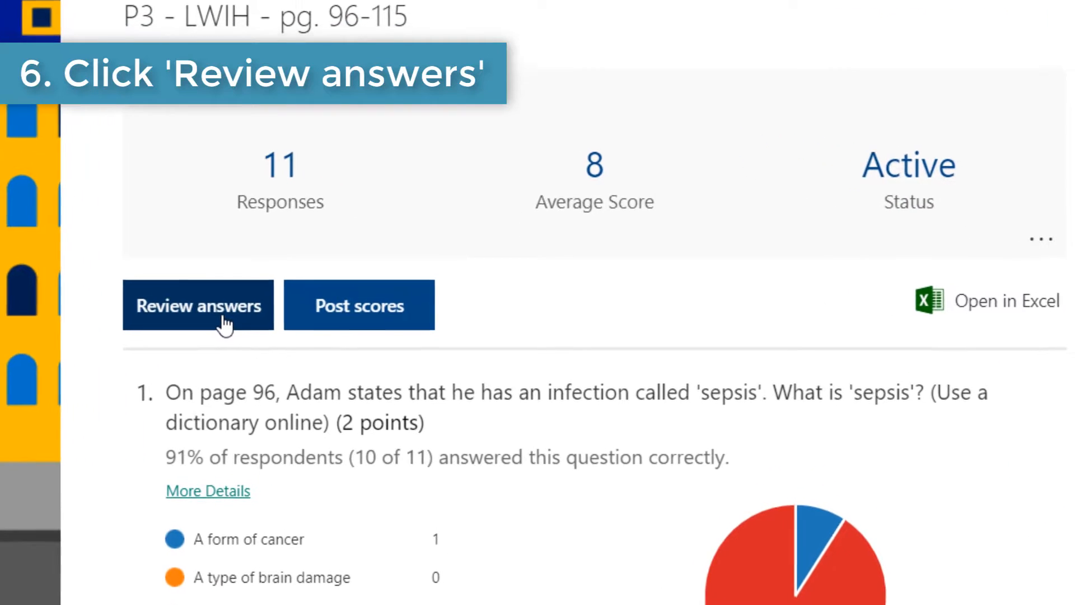
Review the answers to the P3 - LWIH - pg. 96-115 quiz and give the first response to question 6 a score of 2 points
{"action": "left_click", "coordinate": [218, 324]}
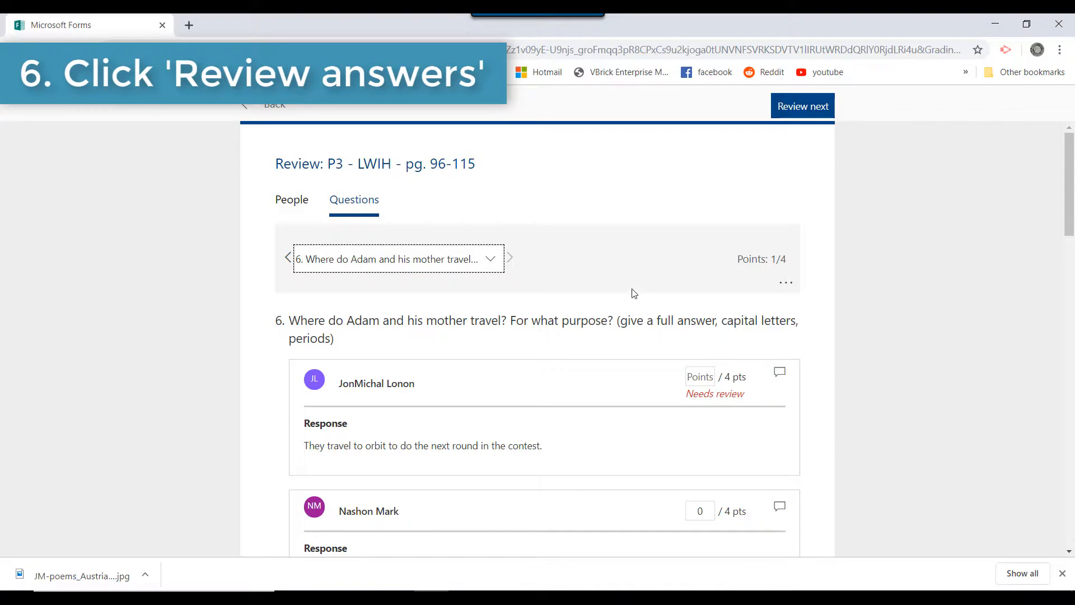
{"action": "scroll", "coordinate": [633, 293], "scroll_direction": "down", "scroll_amount": 3}
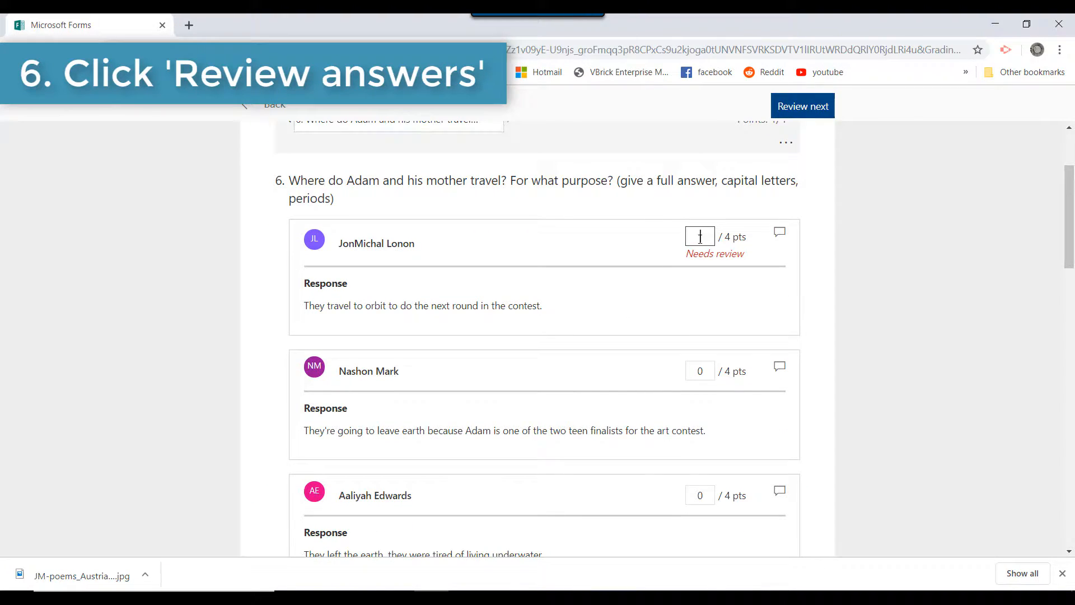
{"action": "left_click", "coordinate": [700, 239]}
{"action": "type", "text": "2"}
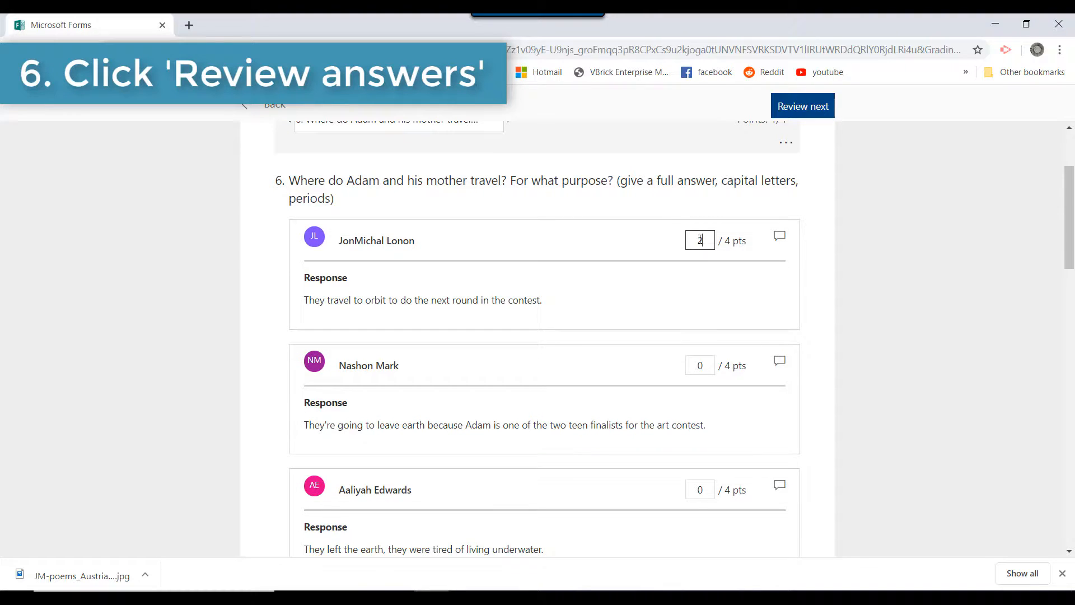
{"action": "scroll", "coordinate": [708, 273], "scroll_direction": "down", "scroll_amount": 3}
{"action": "left_click", "coordinate": [707, 225]}
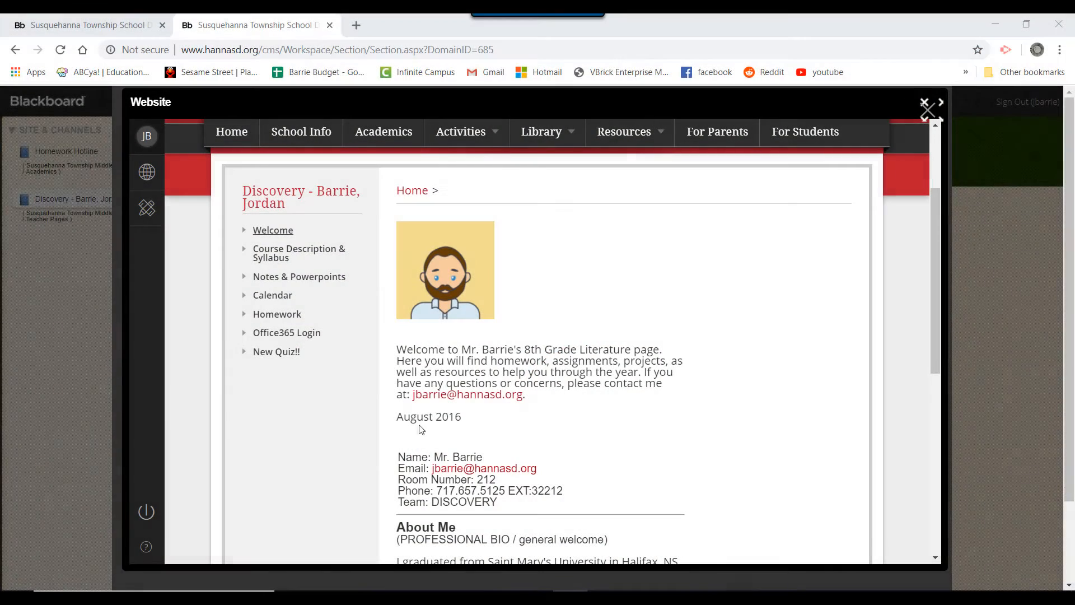
View the places where students reach the quiz: the class website's New Quiz!! page, the OneNote embed and the Teams assignment
{"action": "left_click", "coordinate": [297, 358]}
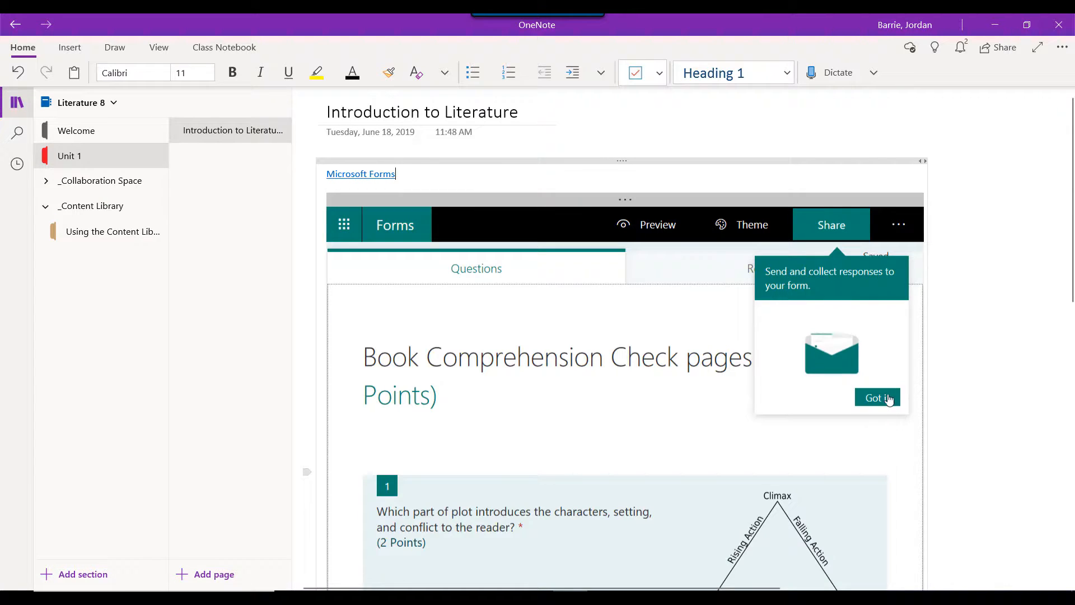
{"action": "left_click", "coordinate": [889, 398]}
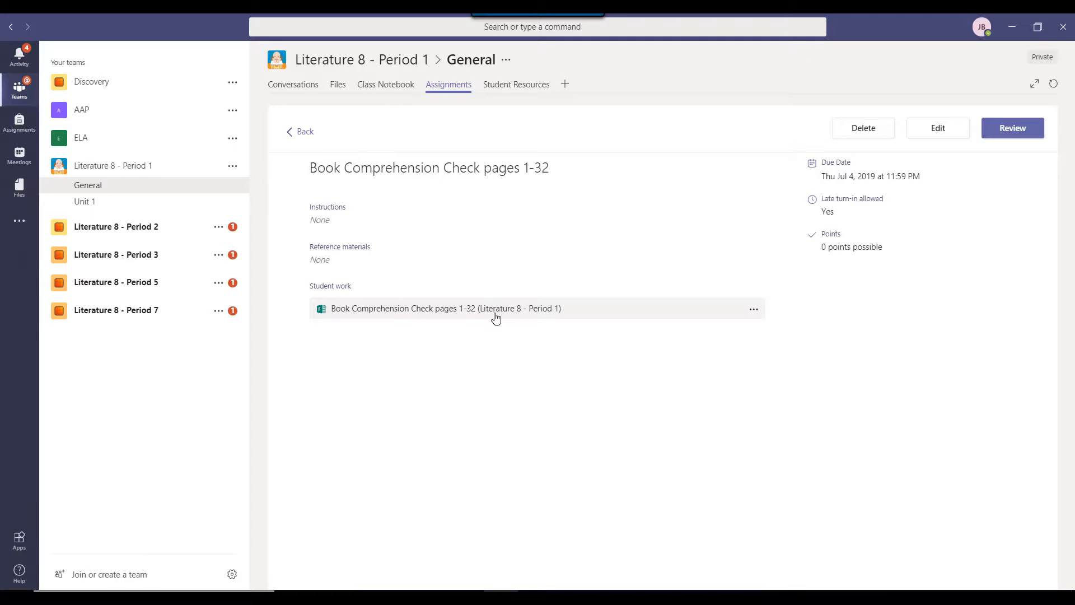
{"action": "left_click", "coordinate": [495, 314]}
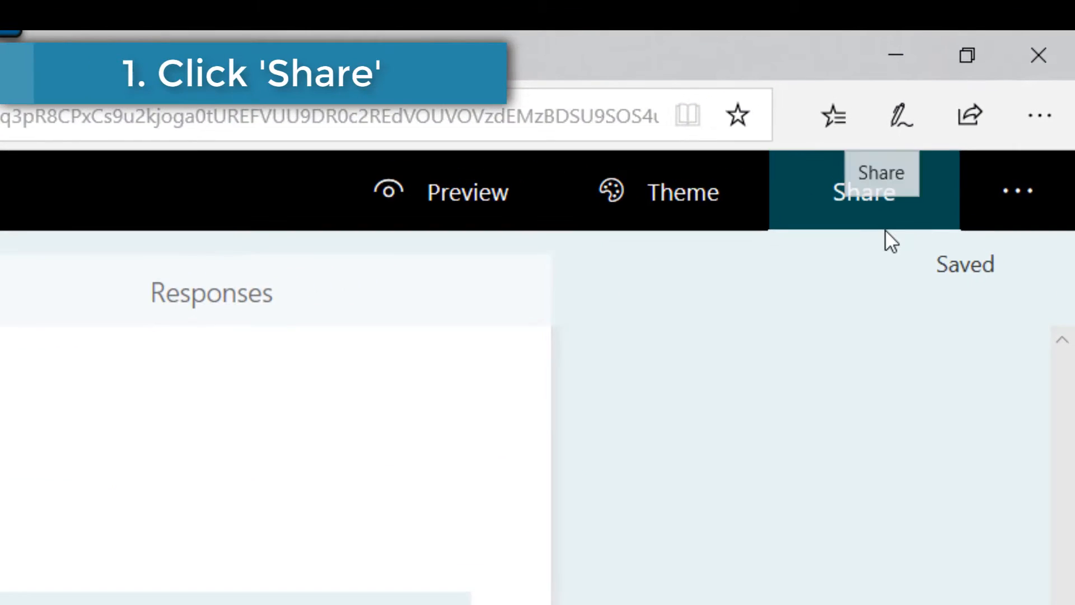
Open the form's sharing options, keep "Only people in my organization can respond" and copy the response link
{"action": "left_click", "coordinate": [885, 227]}
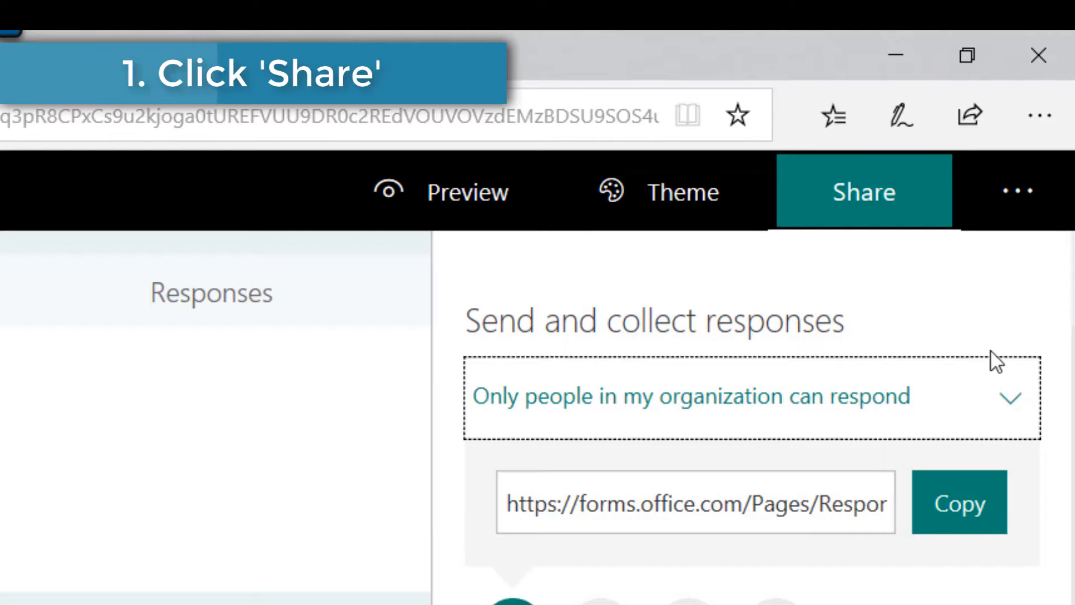
{"action": "left_click", "coordinate": [1011, 399]}
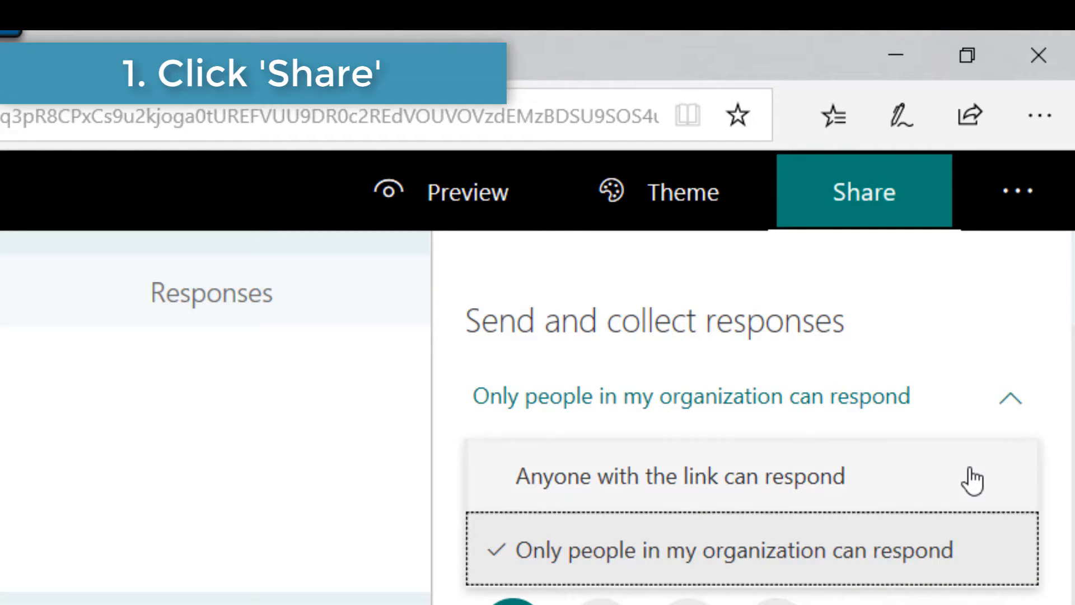
{"action": "left_click", "coordinate": [992, 554]}
{"action": "left_click", "coordinate": [952, 523]}
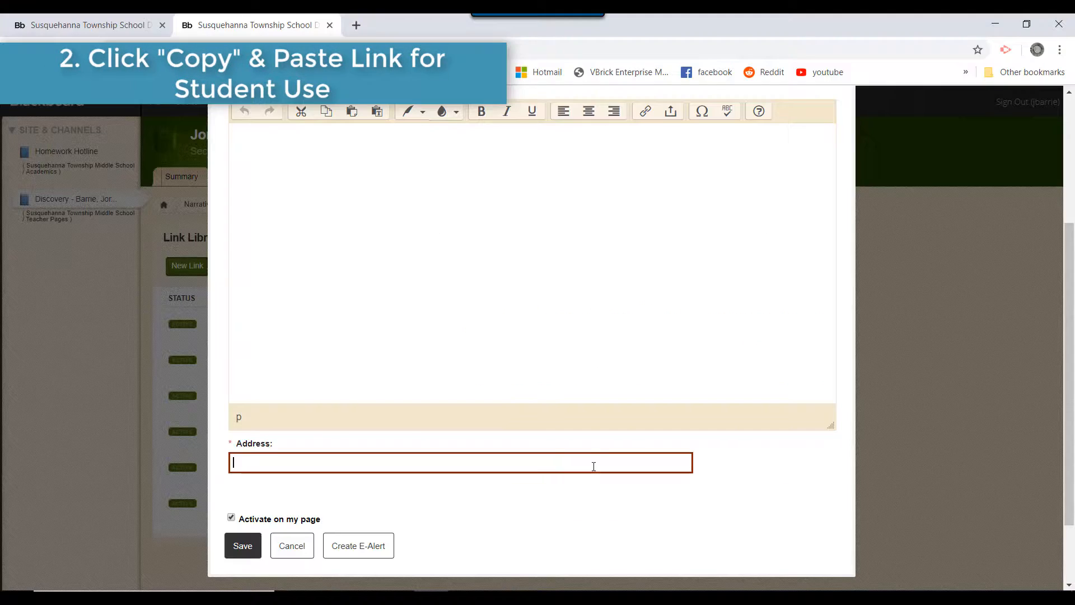
Paste the copied form link as the address of the new Blackboard link and save it
{"action": "left_click", "coordinate": [590, 460]}
{"action": "right_click", "coordinate": [590, 460]}
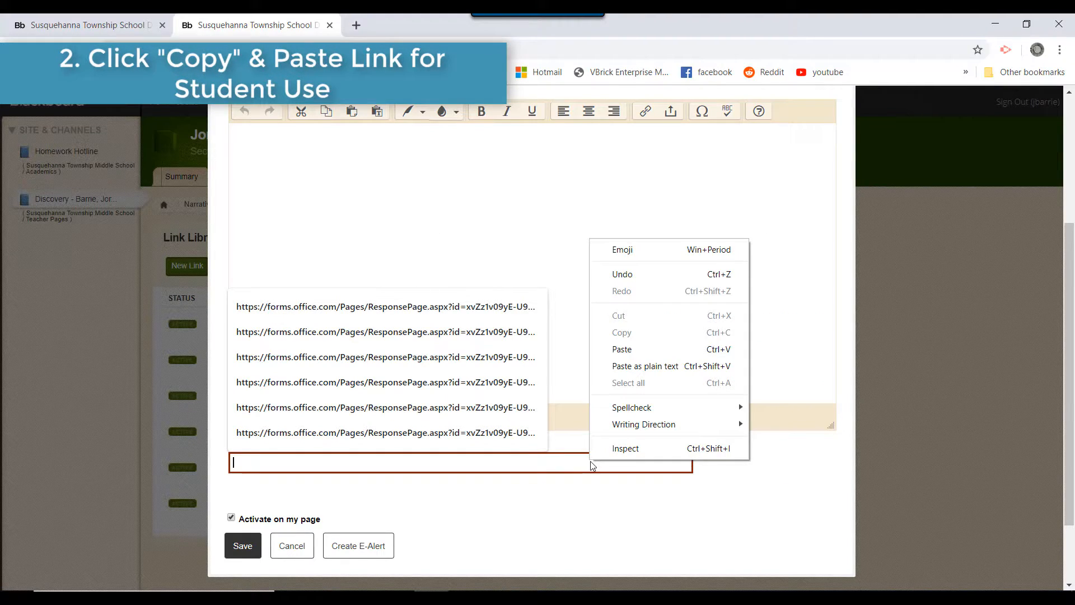
{"action": "left_click", "coordinate": [637, 356]}
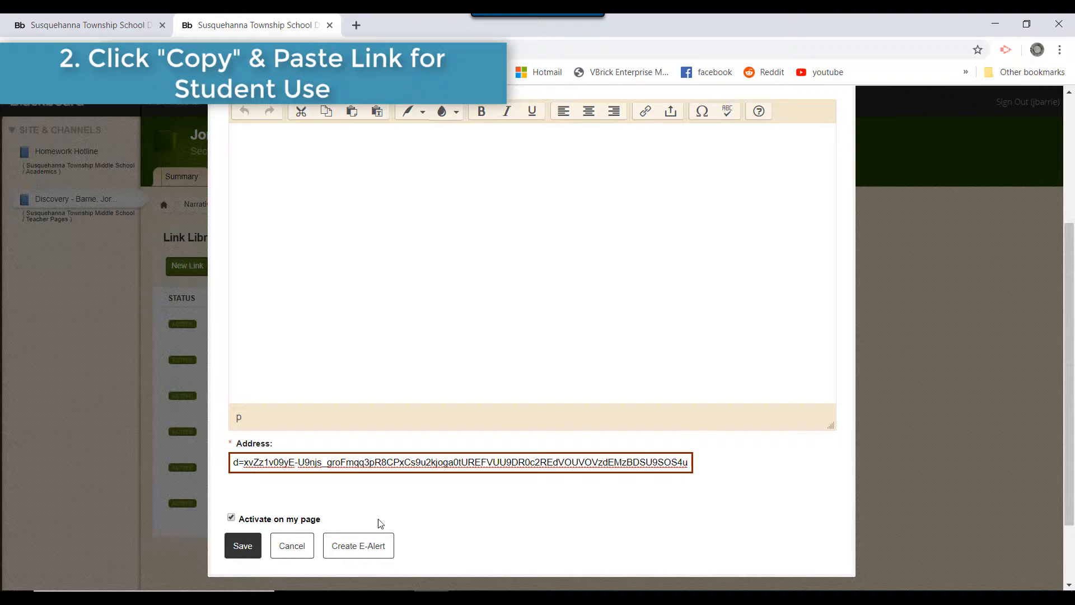
{"action": "left_click", "coordinate": [256, 546]}
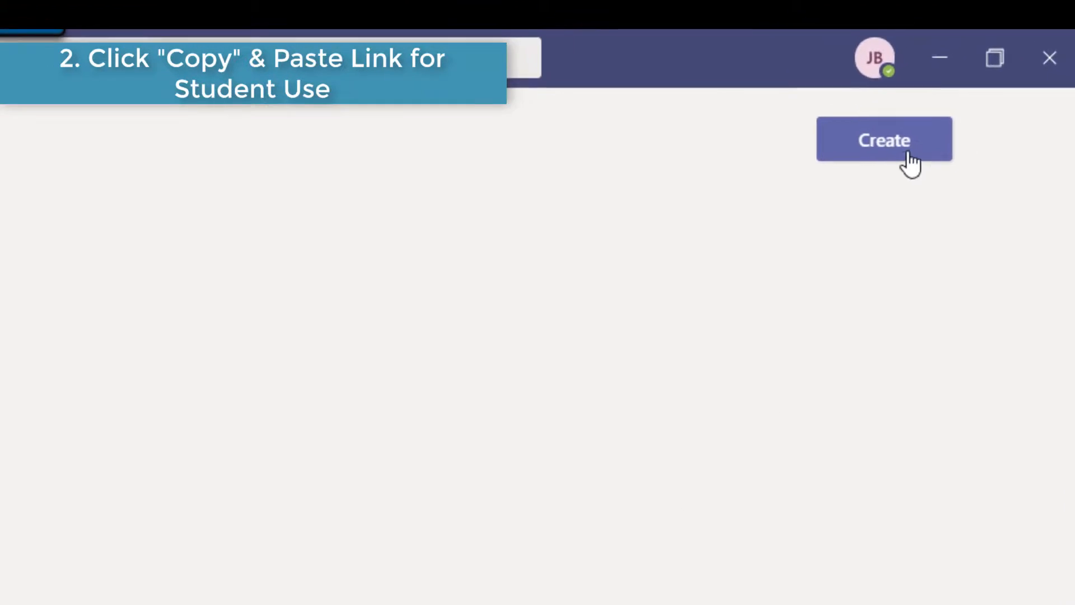
Start a new quiz assignment in Teams and choose the illustrated "Book Comprehension Check pages 1-32" form
{"action": "left_click", "coordinate": [960, 120]}
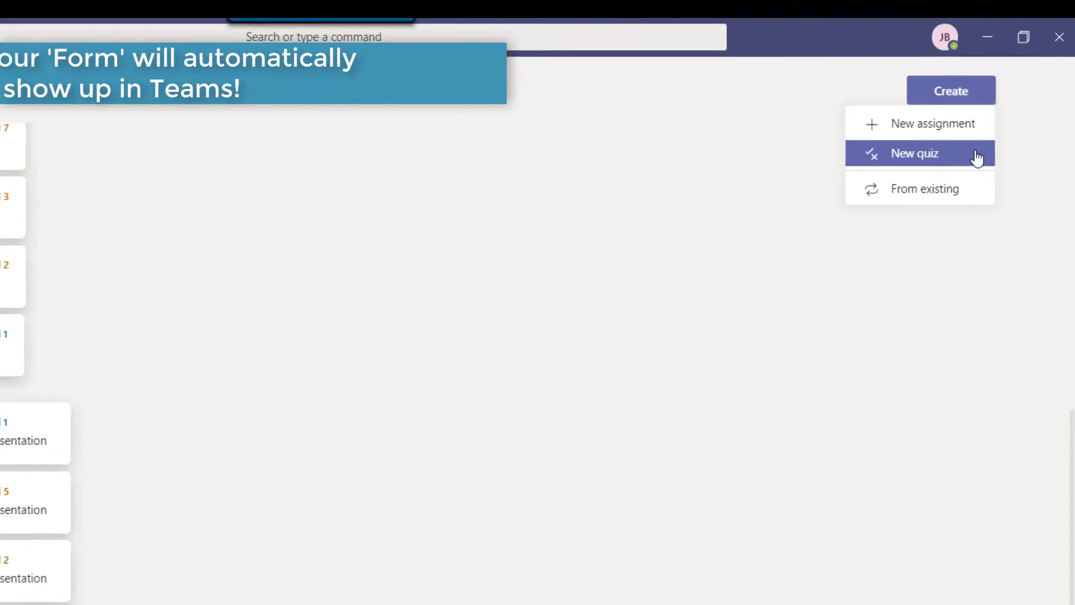
{"action": "left_click", "coordinate": [918, 246]}
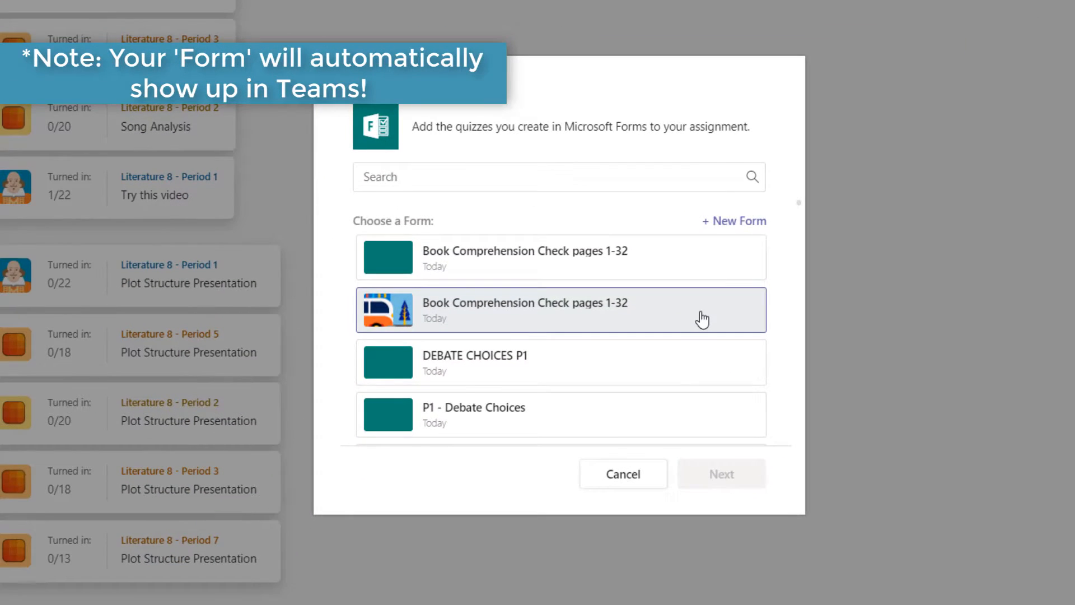
{"action": "left_click", "coordinate": [703, 319]}
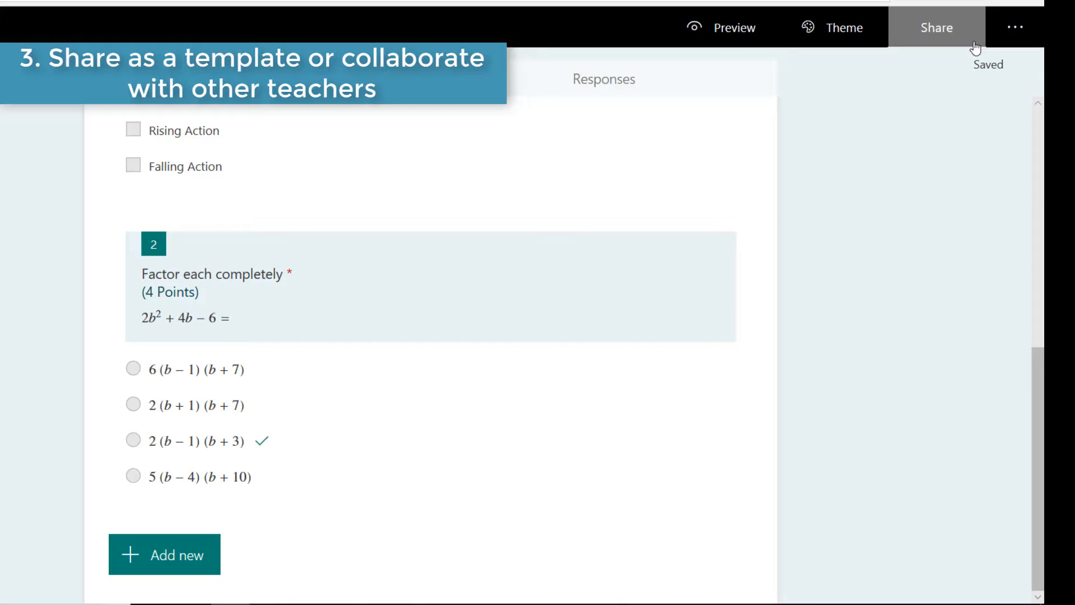
Generate a link to duplicate the form as a template and a link for collaborators to view and edit it
{"action": "left_click", "coordinate": [1007, 96]}
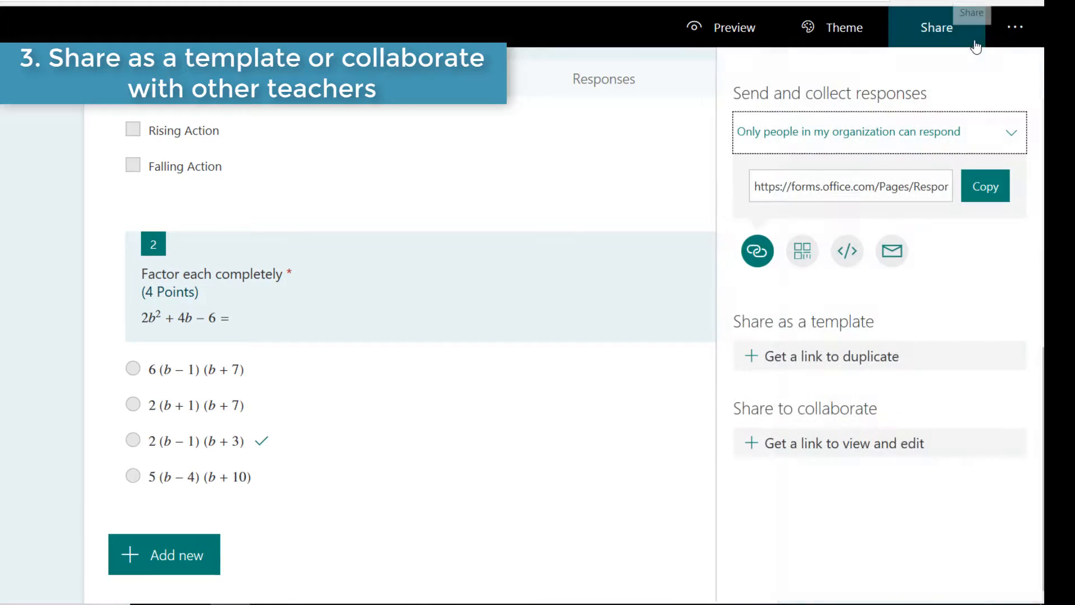
{"action": "left_click", "coordinate": [894, 363]}
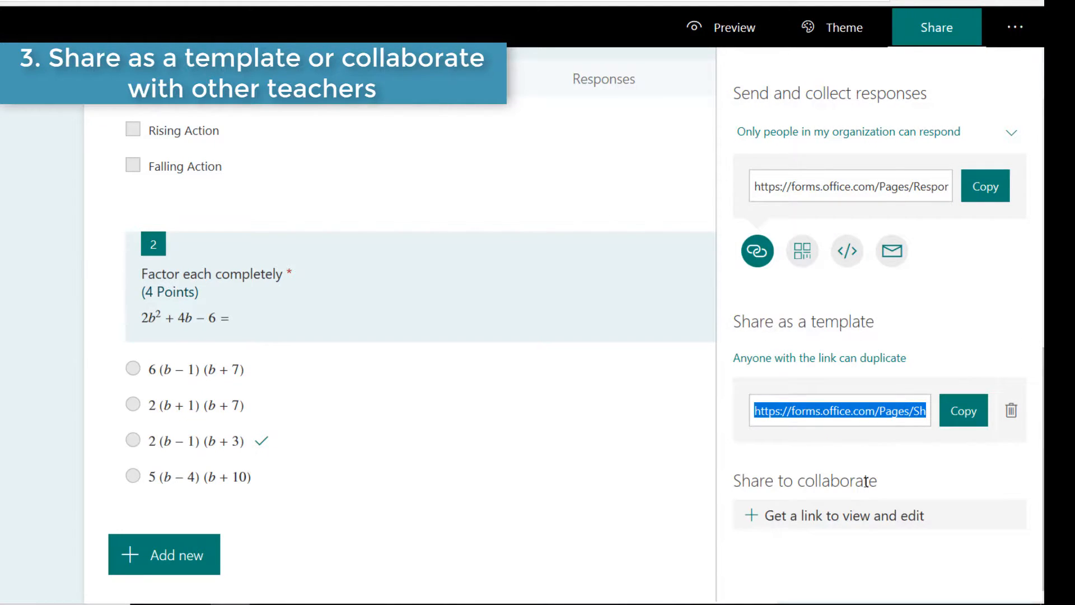
{"action": "left_click", "coordinate": [874, 519]}
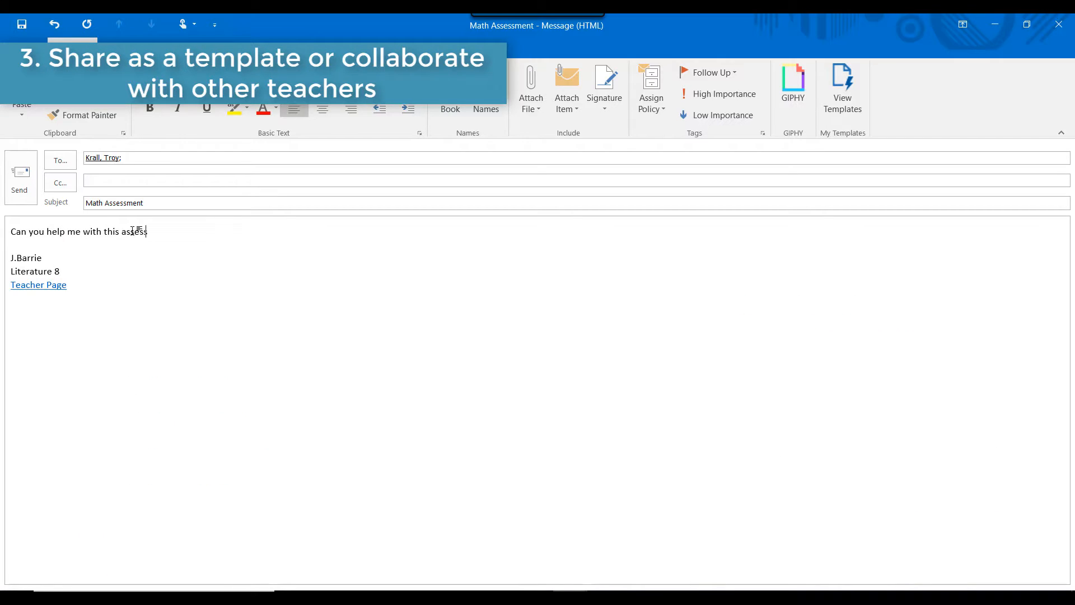
Complete the Math Assessment email with "Can you help me with this assessment?" and paste the form link below it
{"action": "type", "text": "ment?"}
{"action": "key", "text": "Return"}
{"action": "key", "text": "Return"}
{"action": "key", "text": "ctrl+v"}
{"action": "key", "text": "Return"}
{"action": "key", "text": "Return"}
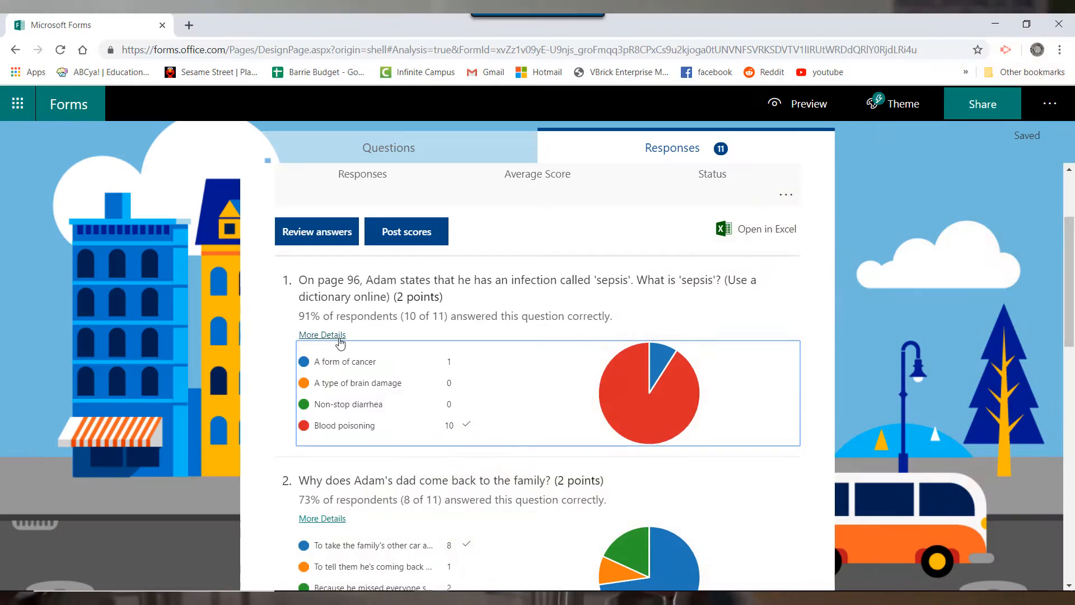
Examine the individual student responses to the sepsis and stuffed bears questions, including in the Excel export
{"action": "left_click", "coordinate": [339, 336]}
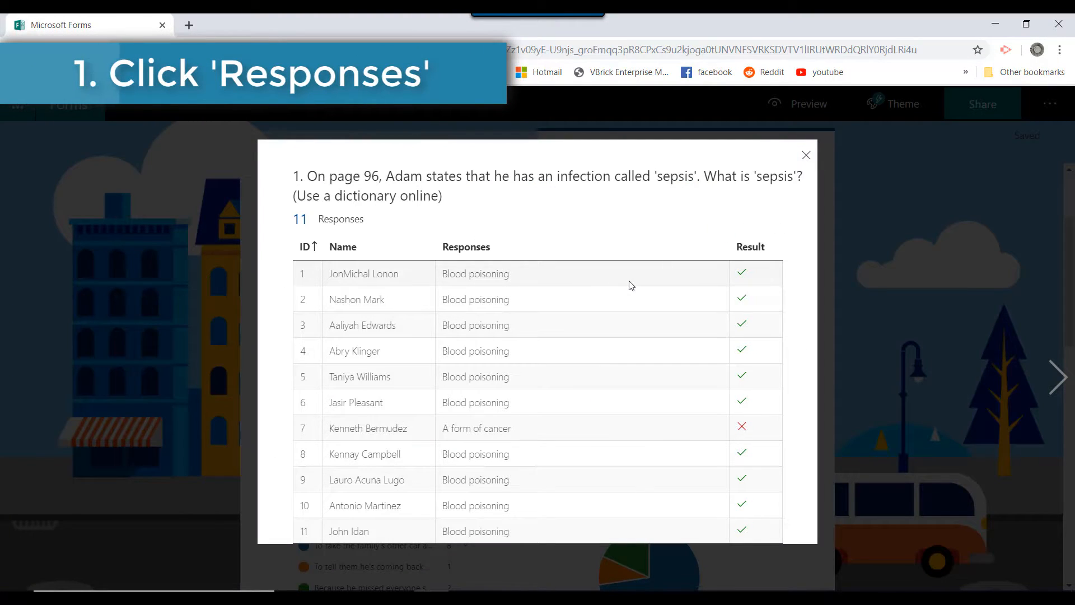
{"action": "left_click", "coordinate": [1057, 377]}
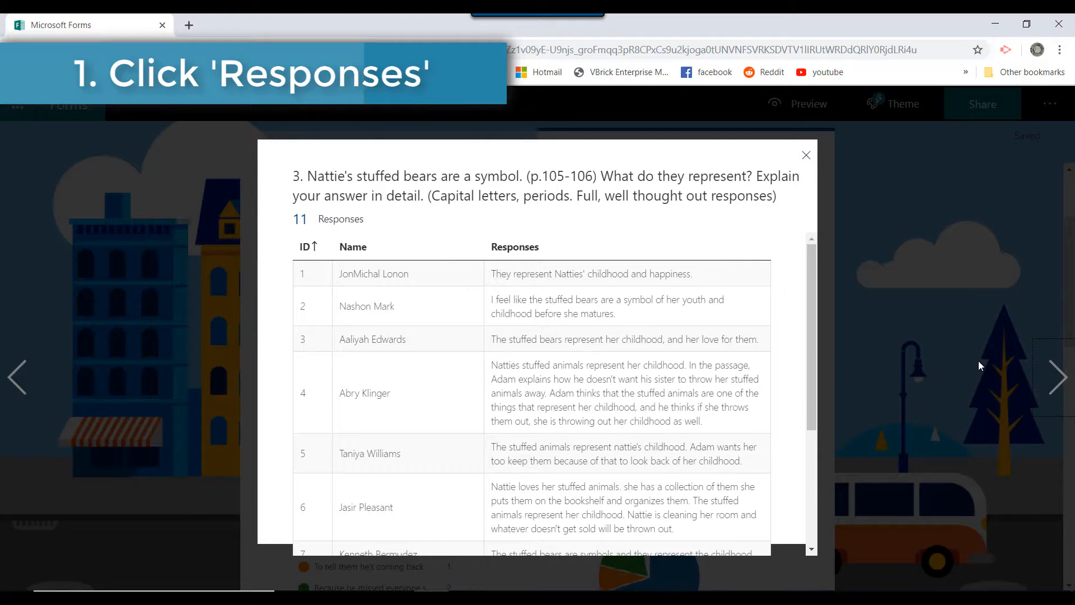
{"action": "scroll", "coordinate": [787, 288], "scroll_direction": "down", "scroll_amount": 4}
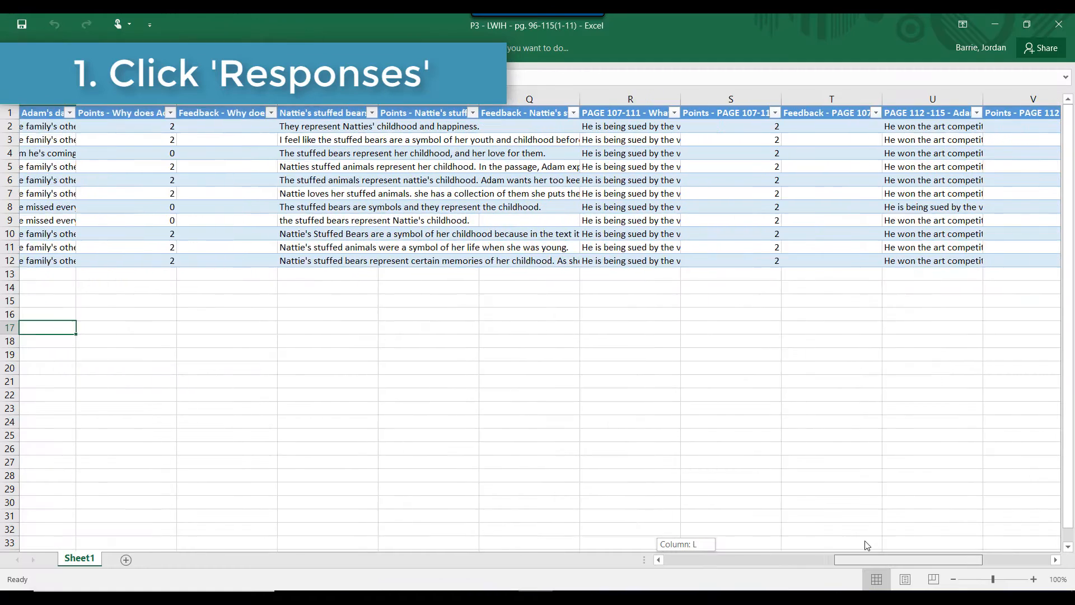
{"action": "scroll", "coordinate": [989, 213], "scroll_direction": "right", "scroll_amount": 3}
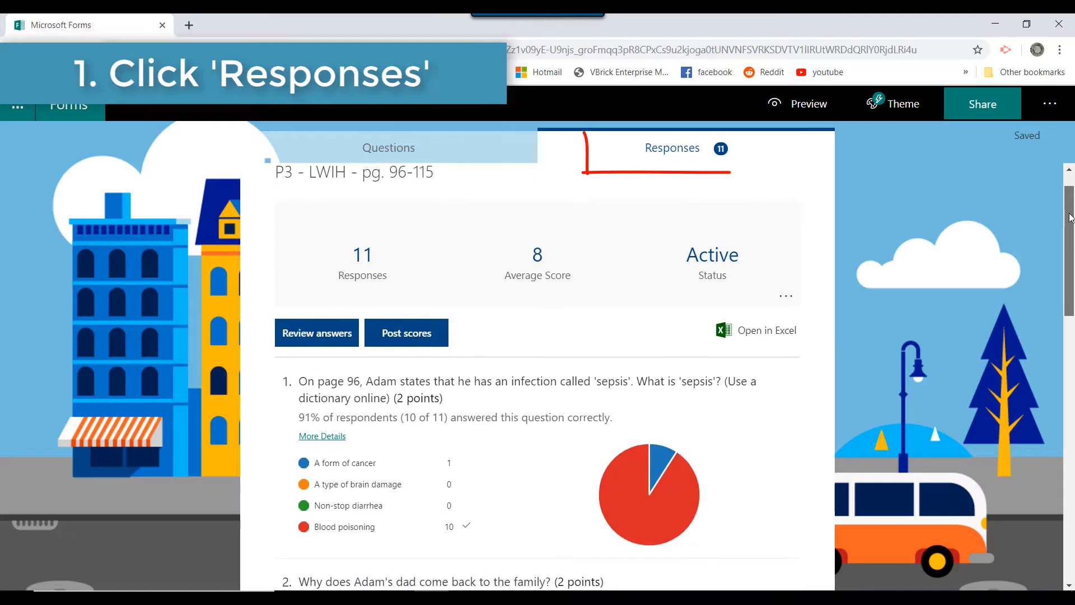
Look through the quiz's response summary and check each student's result for the sepsis question
{"action": "scroll", "coordinate": [1057, 320], "scroll_direction": "down", "scroll_amount": 5}
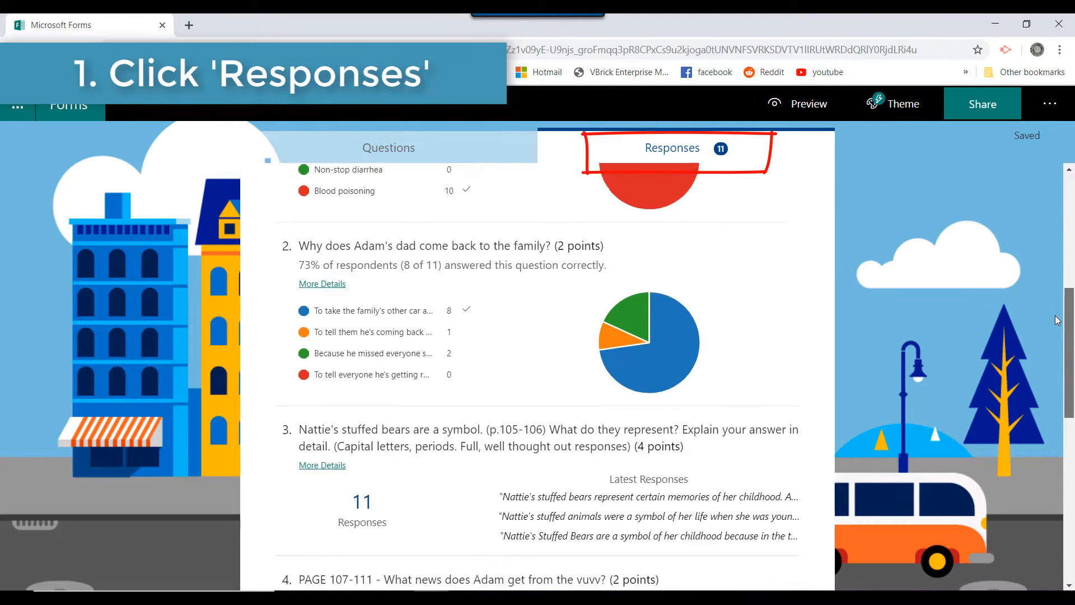
{"action": "scroll", "coordinate": [1057, 320], "scroll_direction": "down", "scroll_amount": 9}
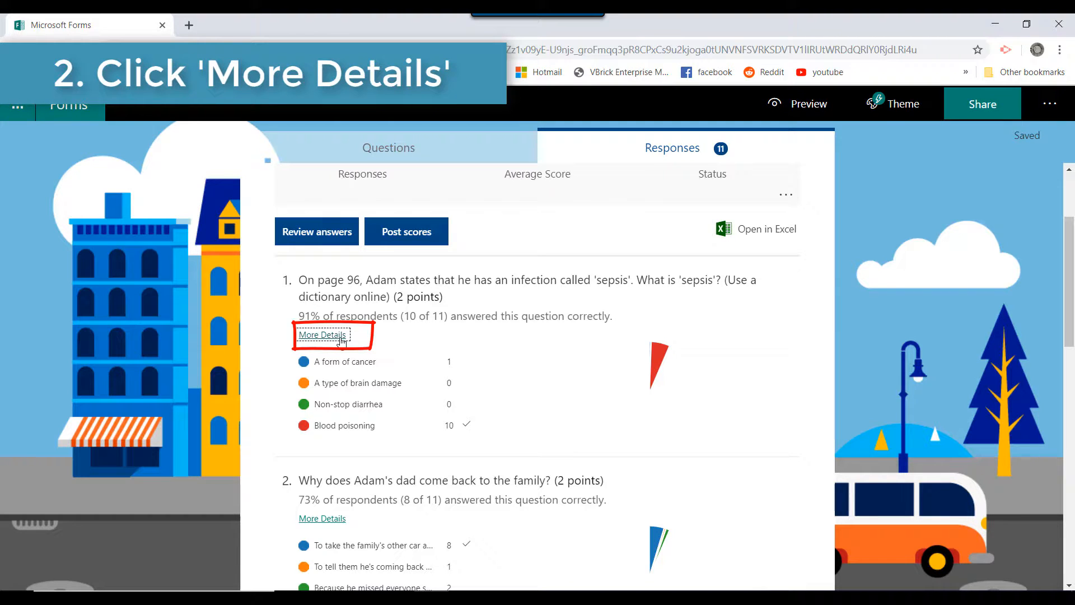
{"action": "left_click", "coordinate": [341, 336]}
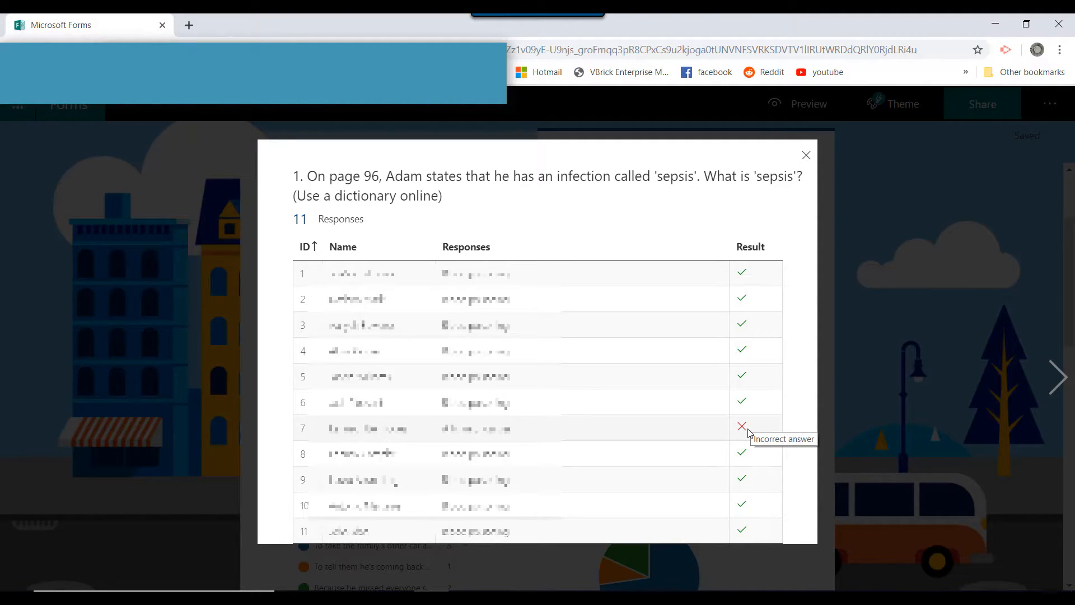
{"action": "left_click", "coordinate": [806, 155]}
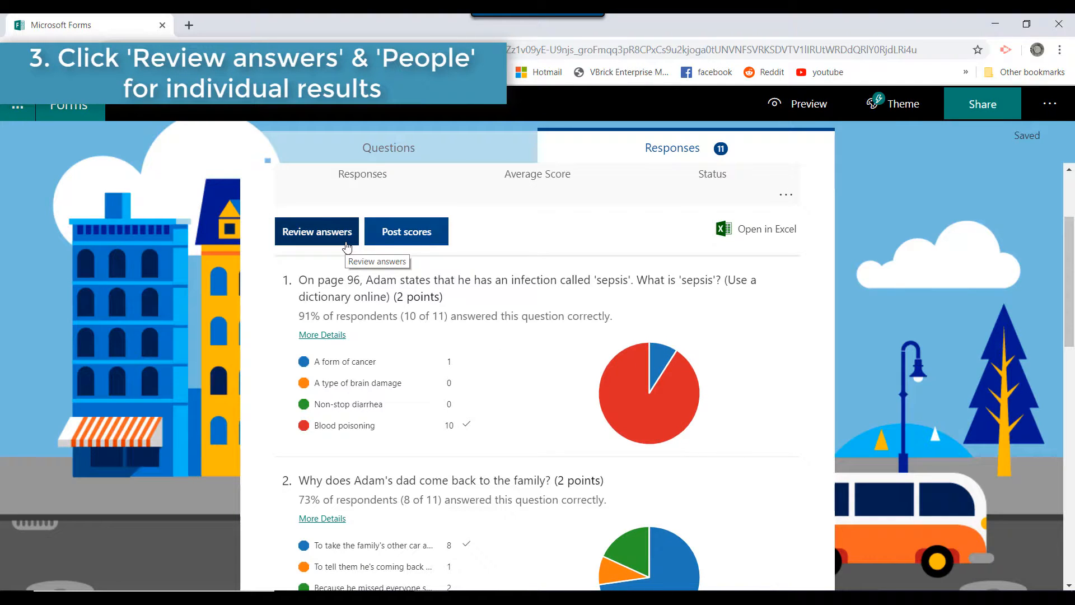
Review the first student's answers and award 4 points for the stuffed bears question
{"action": "left_click", "coordinate": [347, 246]}
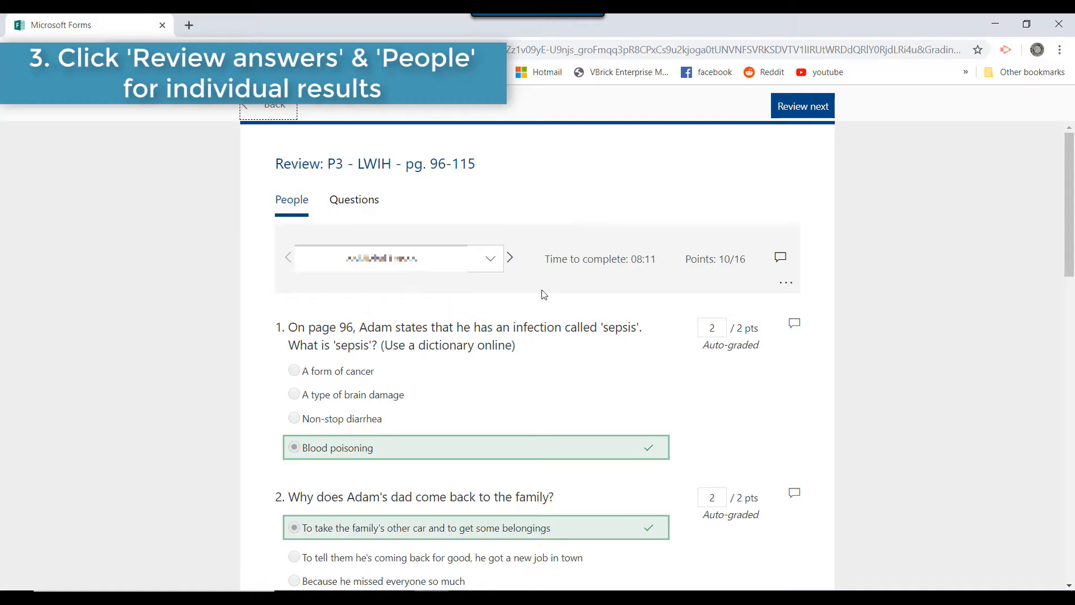
{"action": "scroll", "coordinate": [848, 320], "scroll_direction": "down", "scroll_amount": 8}
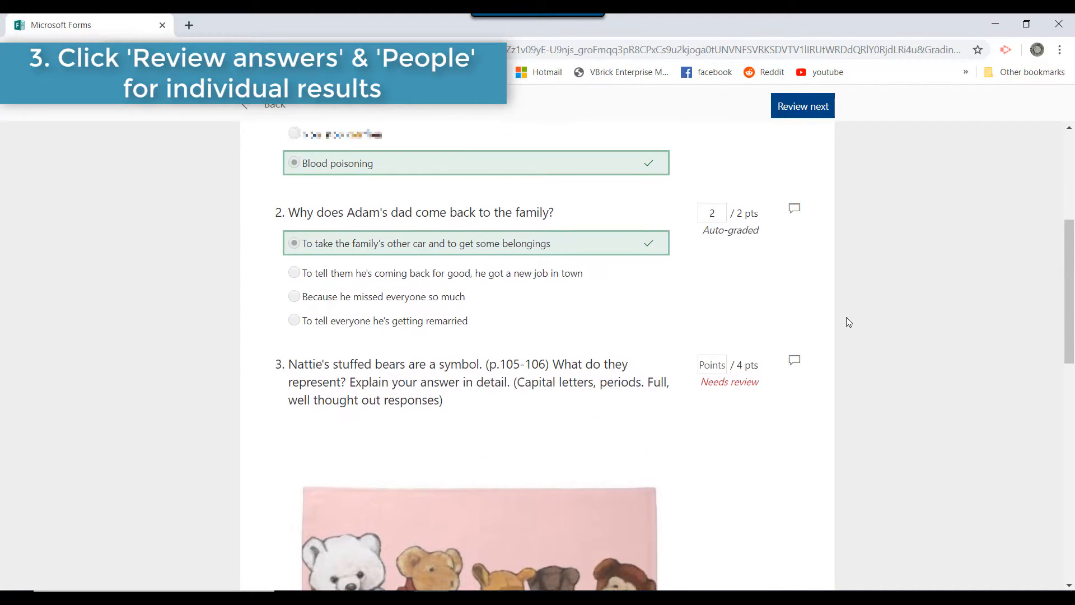
{"action": "left_click", "coordinate": [712, 231]}
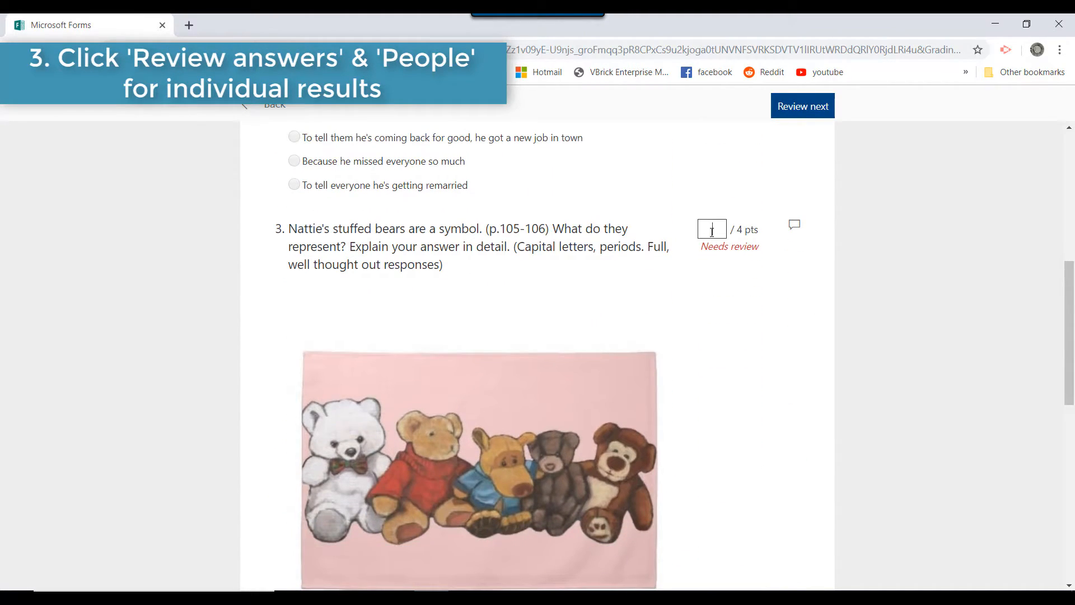
{"action": "type", "text": "4"}
{"action": "scroll", "coordinate": [632, 269], "scroll_direction": "up", "scroll_amount": 10}
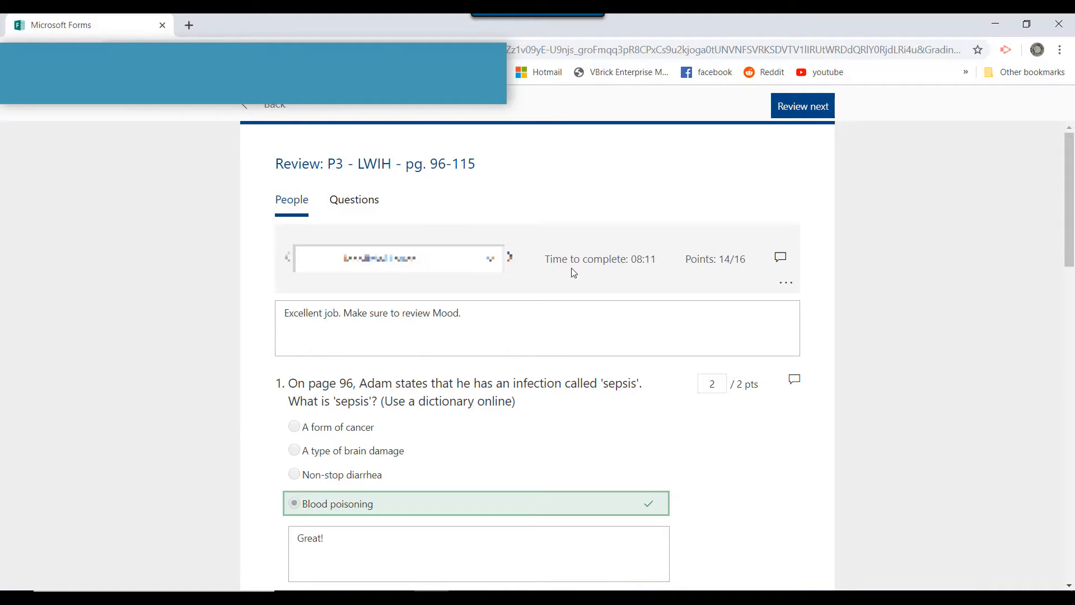
Look through the list of students available for individual review
{"action": "left_click", "coordinate": [490, 259]}
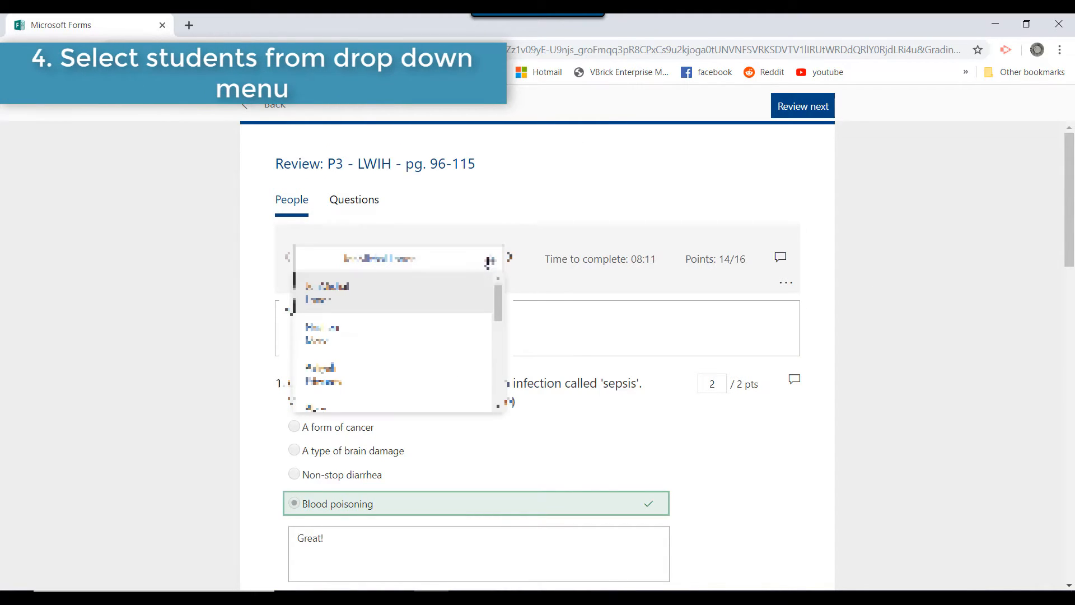
{"action": "mouse_move", "coordinate": [498, 291]}
{"action": "left_mouse_down"}
{"action": "mouse_move", "coordinate": [500, 373]}
{"action": "mouse_move", "coordinate": [497, 287]}
{"action": "left_mouse_up"}
{"action": "left_click", "coordinate": [490, 259]}
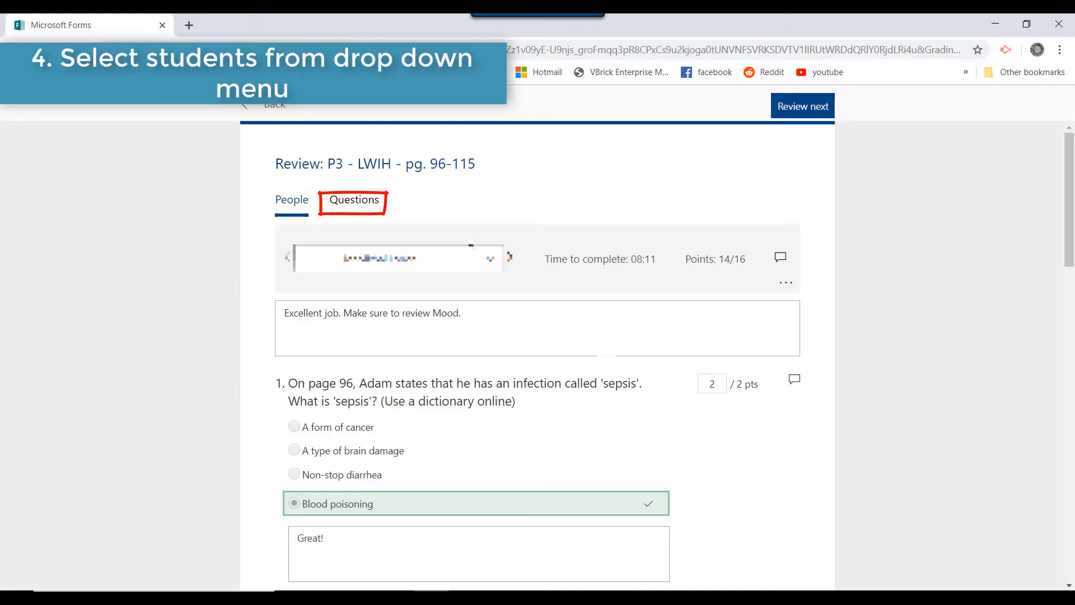
Switch the review to question-by-question view and examine all students' answers and points
{"action": "left_click", "coordinate": [374, 211]}
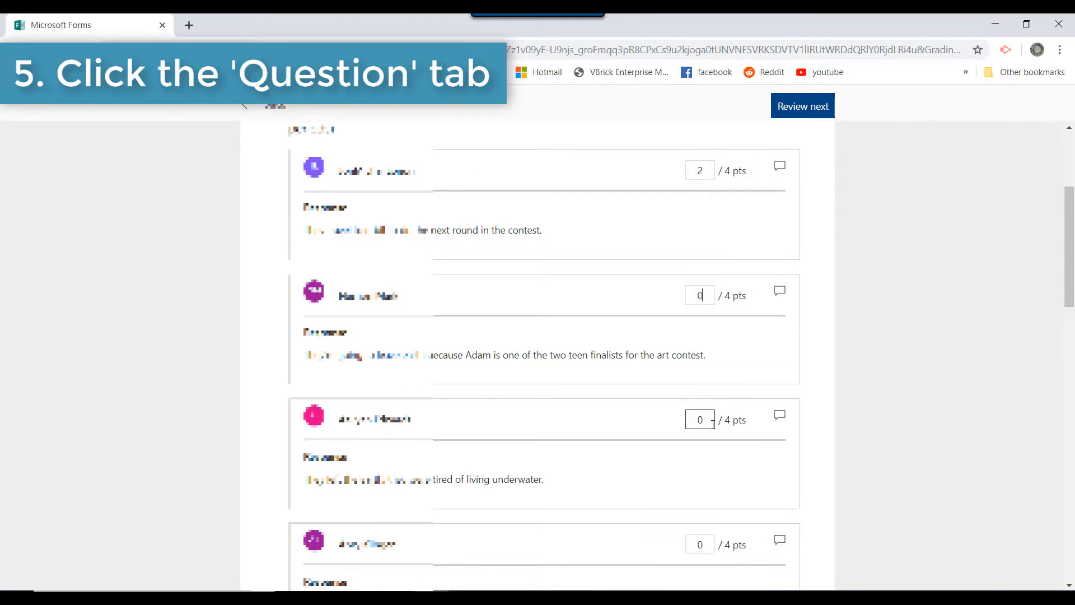
{"action": "scroll", "coordinate": [751, 370], "scroll_direction": "down", "scroll_amount": 3}
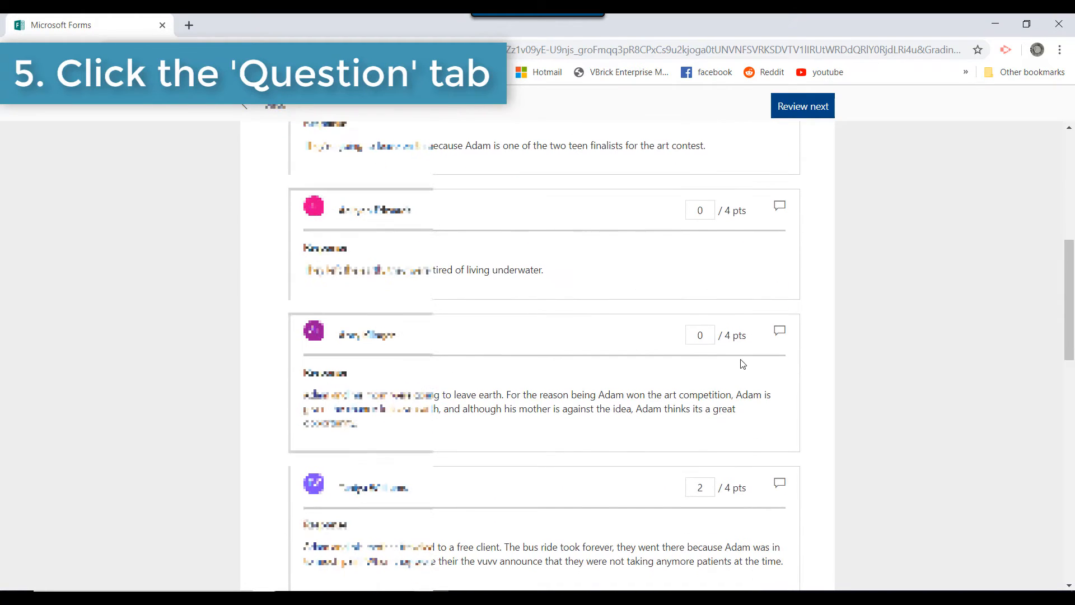
{"action": "scroll", "coordinate": [775, 317], "scroll_direction": "down", "scroll_amount": 12}
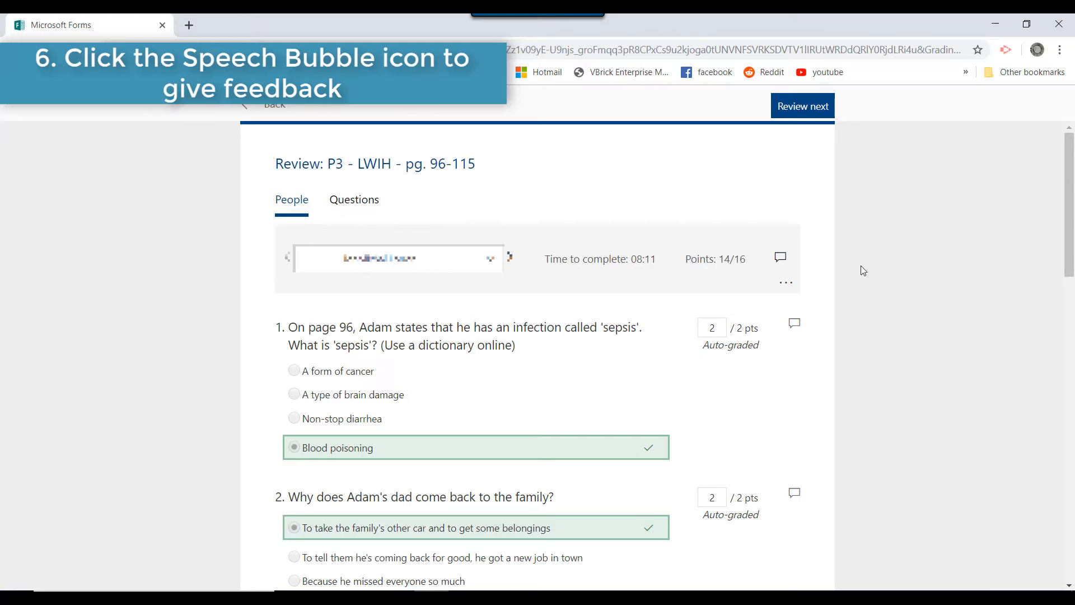
Give the first student the feedback "Great!" on question 1 and "Excellent job. Make sure to review Mood." for the whole quiz
{"action": "left_click", "coordinate": [799, 330]}
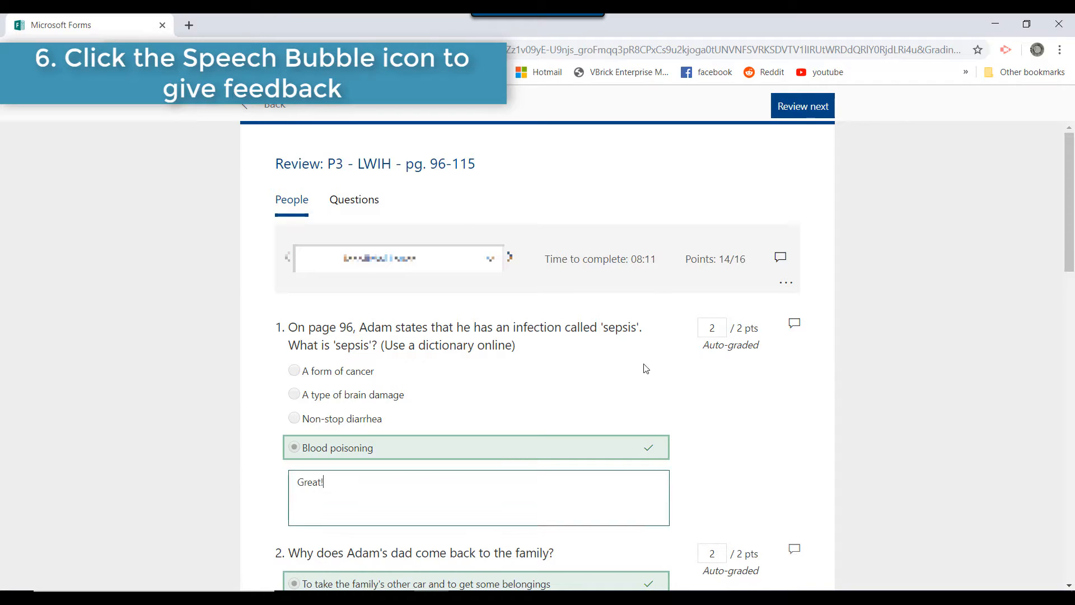
{"action": "left_click", "coordinate": [780, 258]}
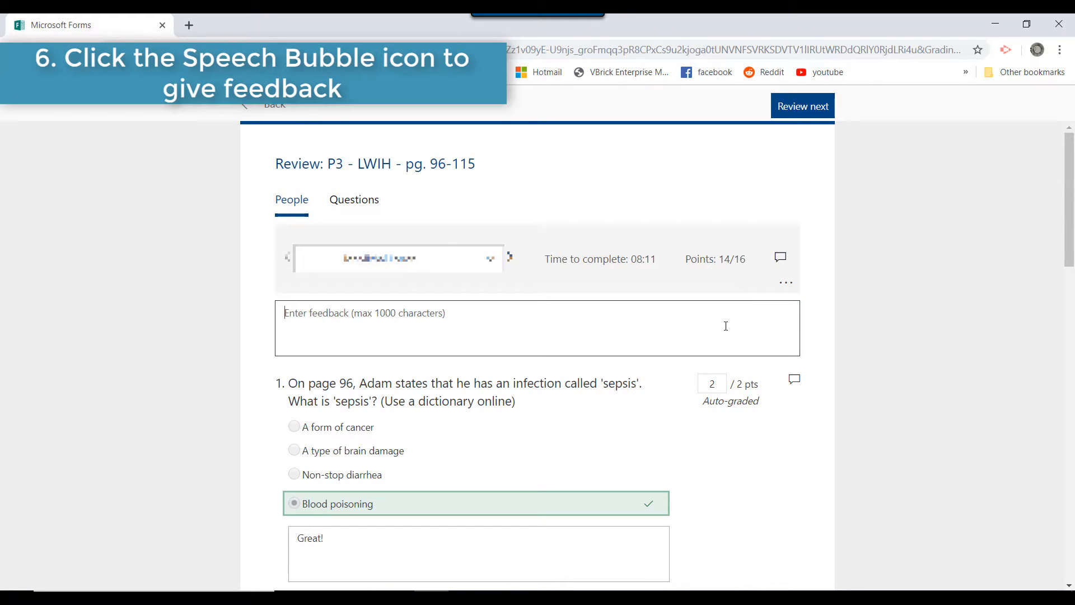
{"action": "type", "text": "Ex"}
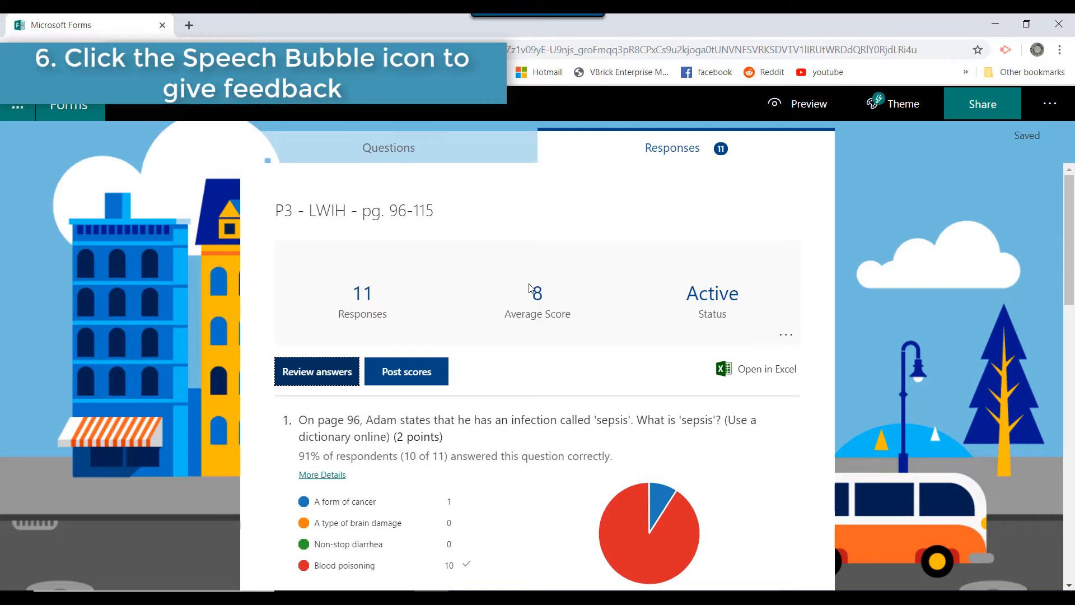
Open the quiz responses in Excel, examine the points and feedback columns, and close the workbook
{"action": "left_click", "coordinate": [745, 365]}
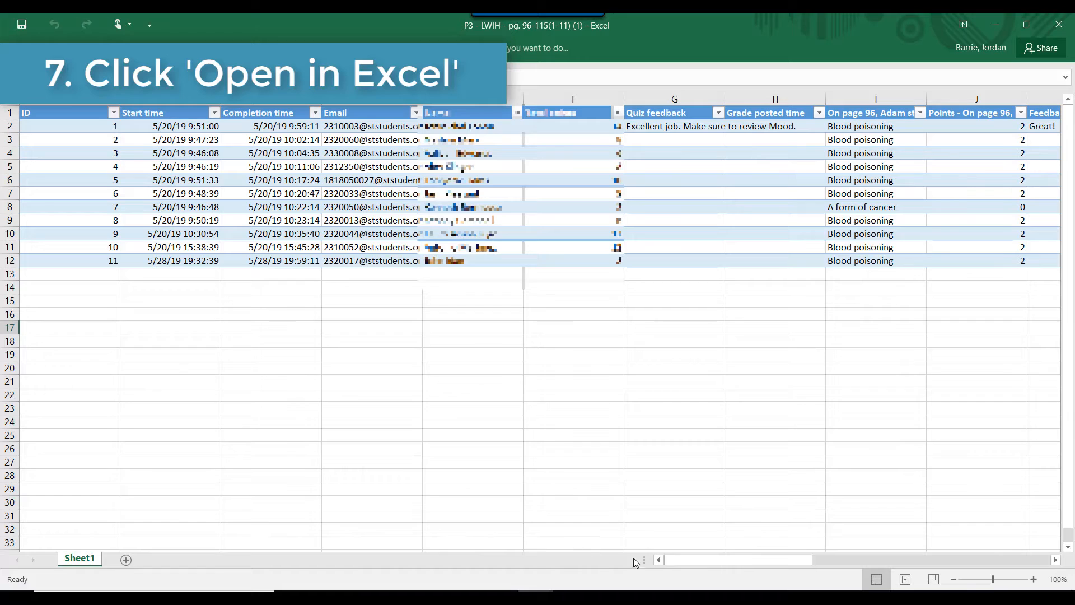
{"action": "left_click_drag", "start_coordinate": [711, 560], "coordinate": [960, 560]}
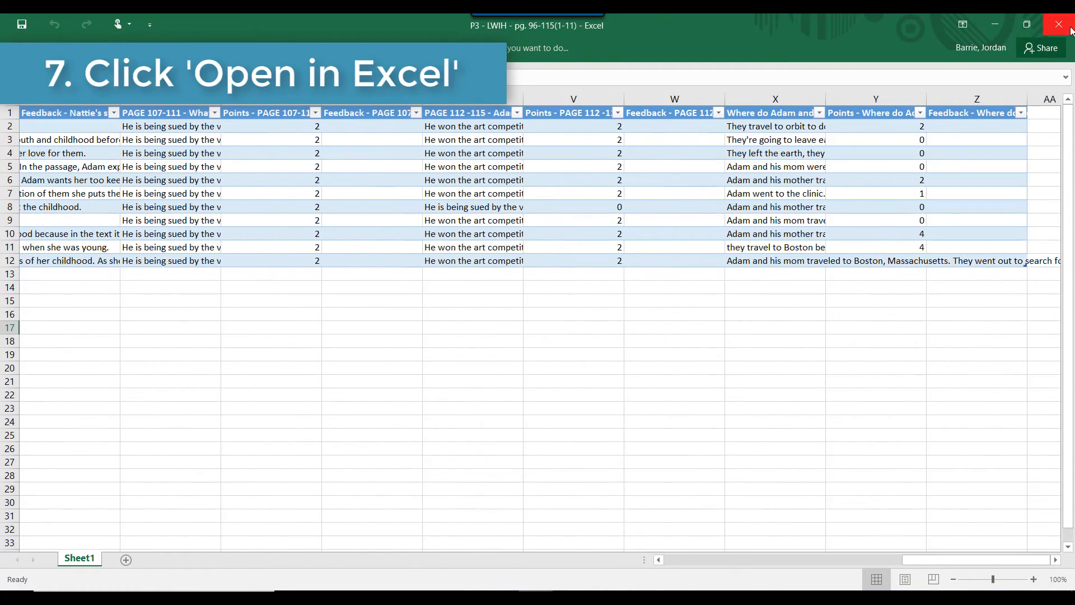
{"action": "left_click", "coordinate": [1062, 28]}
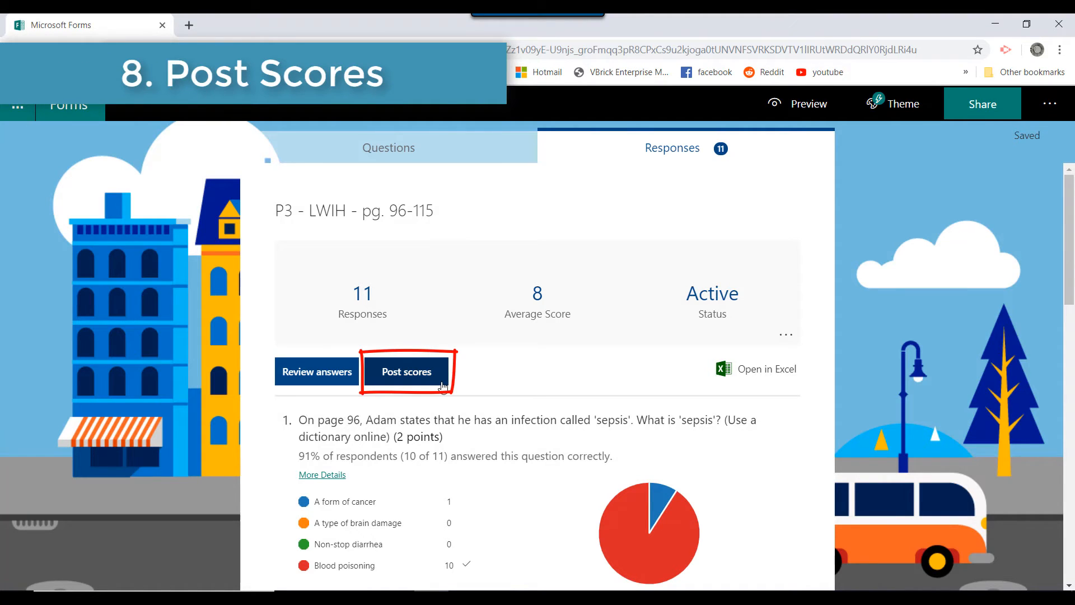
Start posting the quiz scores and select all students in the not yet posted list
{"action": "left_click", "coordinate": [442, 385]}
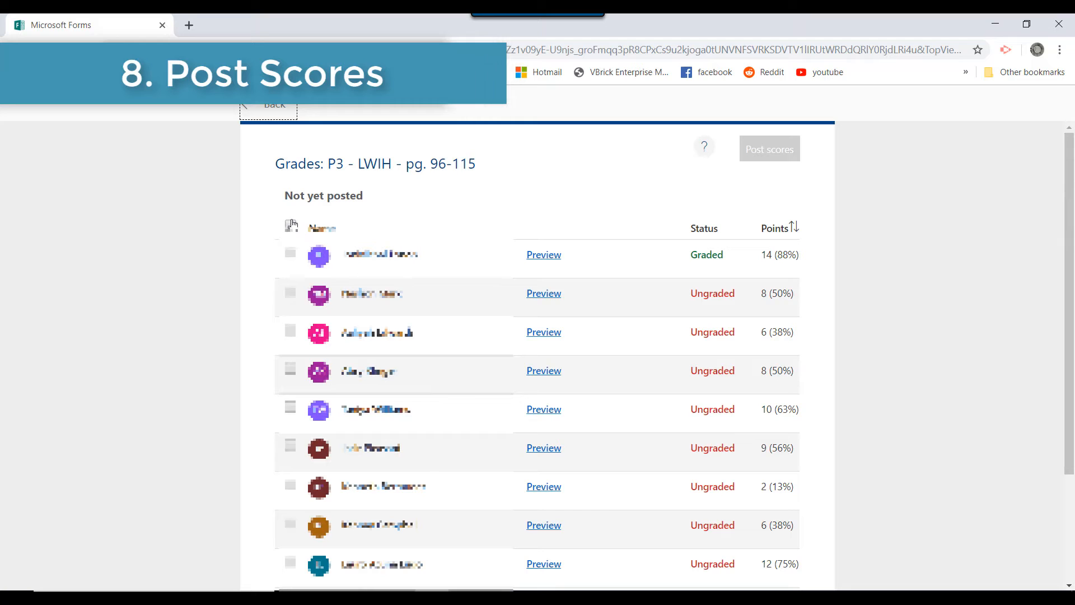
{"action": "left_click", "coordinate": [291, 225]}
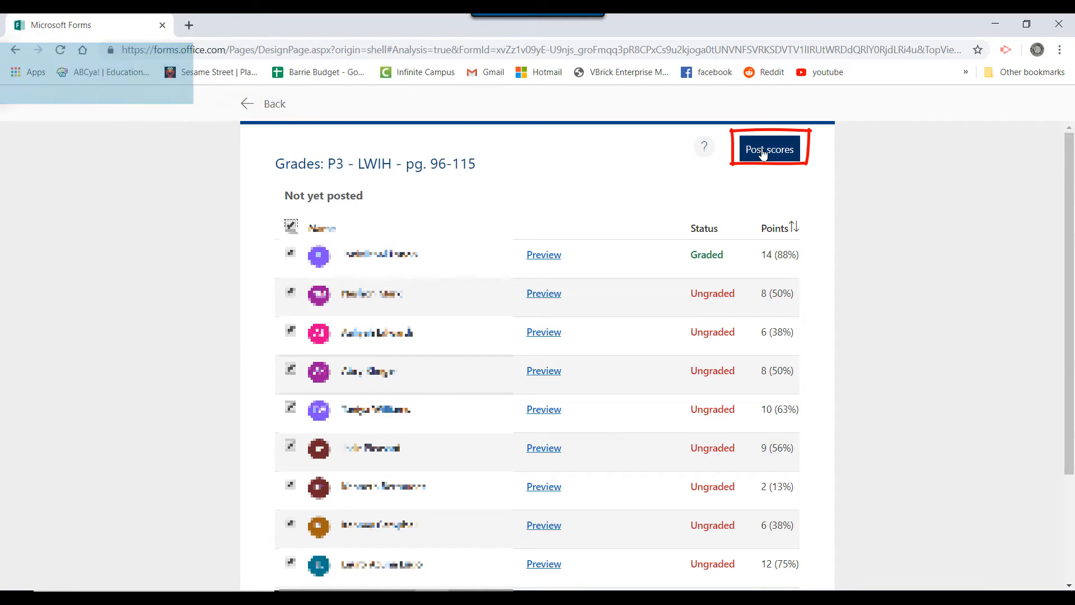